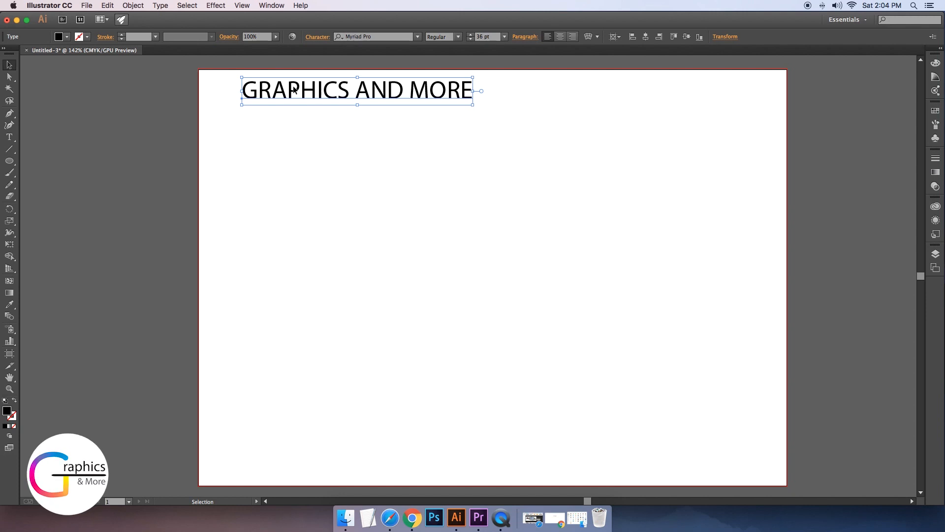
Convert the GRAPHICS AND MORE text on the artboard to outlines
left_click(441, 143)
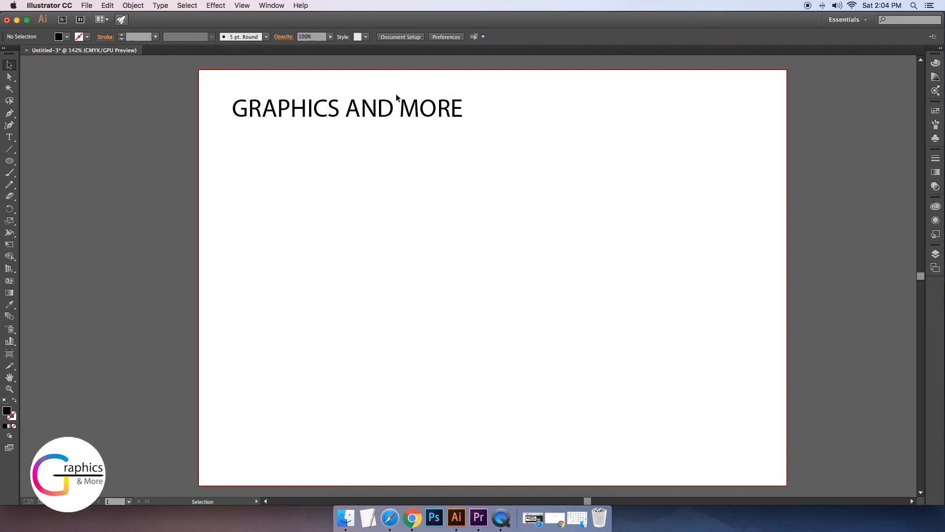
scroll(392, 142, "up", 3)
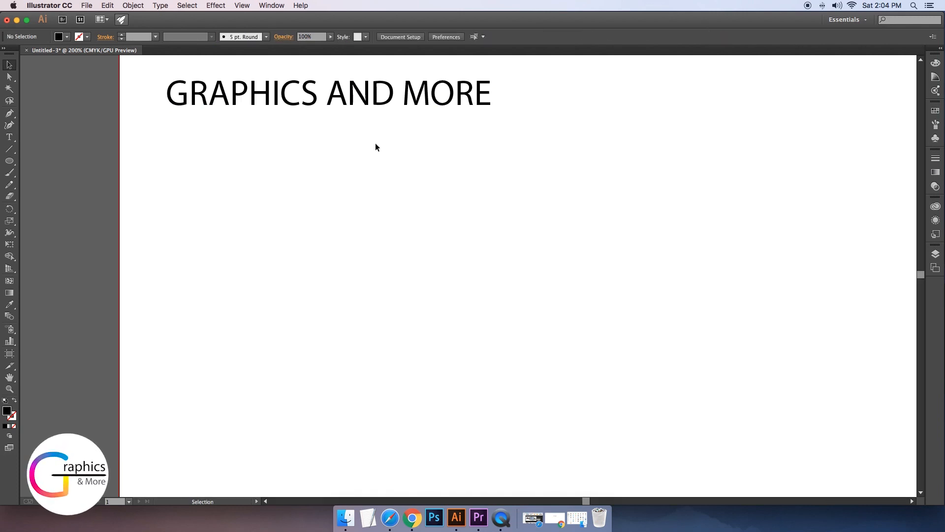
scroll(331, 144, "up", 3)
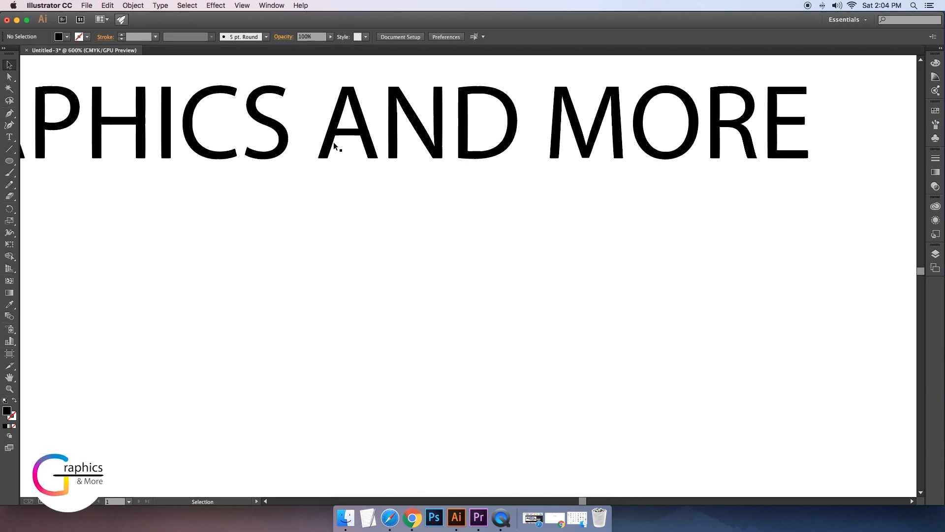
scroll(333, 142, "down", 2)
left_click(269, 141)
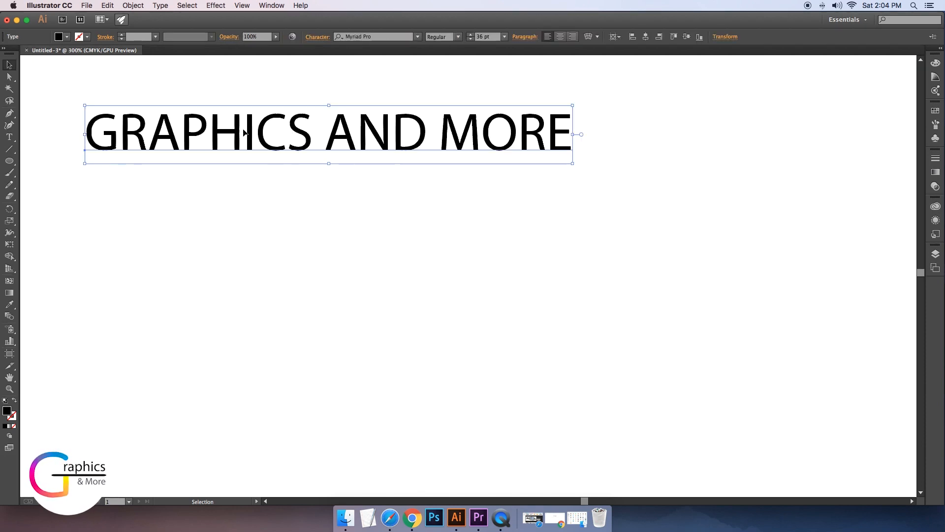
right_click(243, 130)
left_click(267, 194)
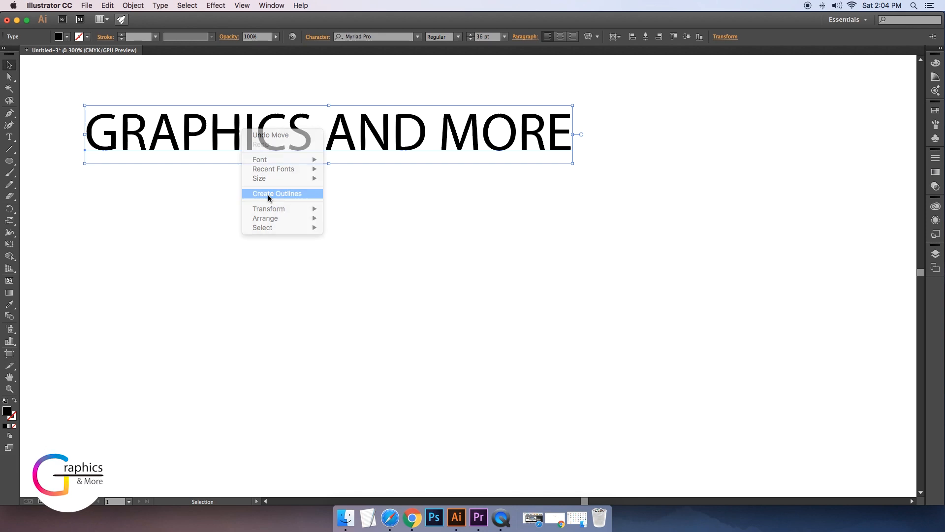
left_click(388, 207)
Duplicate the outlined GRAPHICS AND MORE text and place the copy directly below the original
left_click(238, 129)
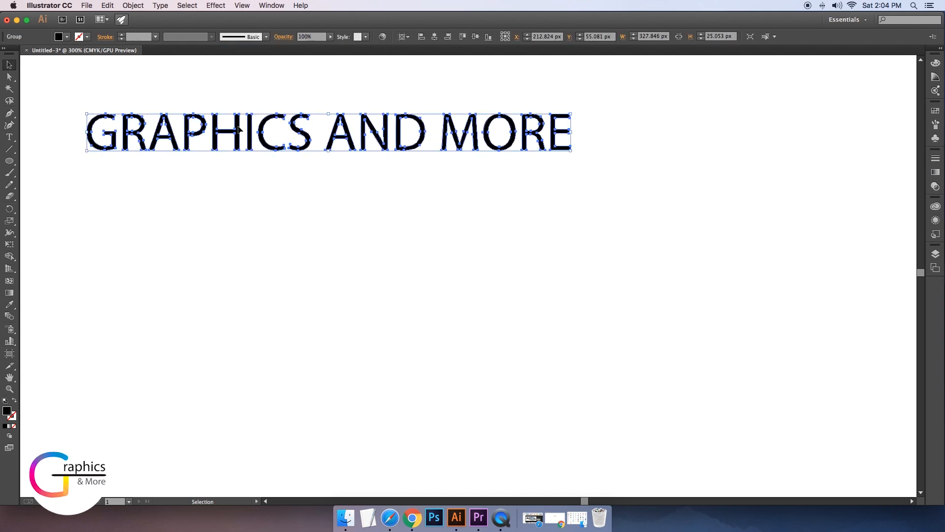
key("cmd+c")
key("cmd+v")
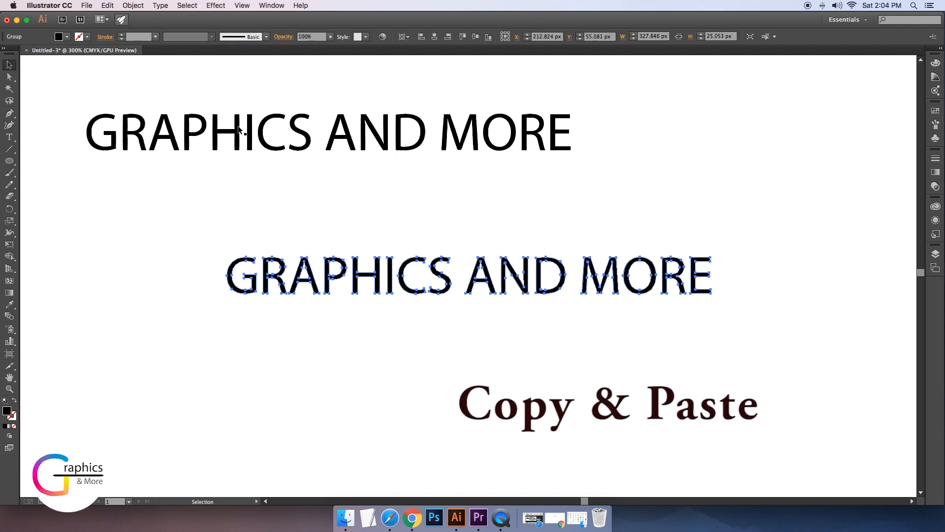
left_click_drag(403, 282, 261, 285)
left_click(574, 334)
left_click(648, 300)
Paste a third GRAPHICS AND MORE line and position it below the second, roughly aligned at the start
scroll(282, 258, "down", 5)
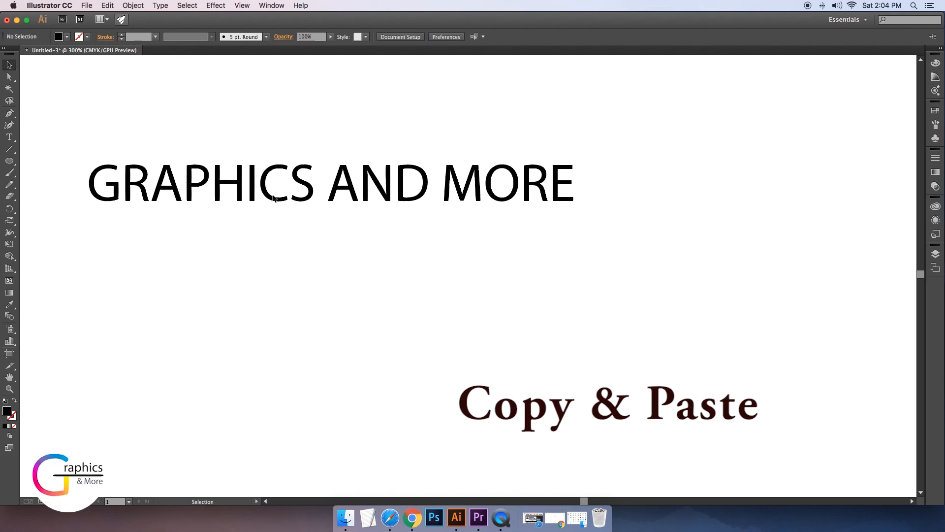
left_click(264, 187)
key("a")
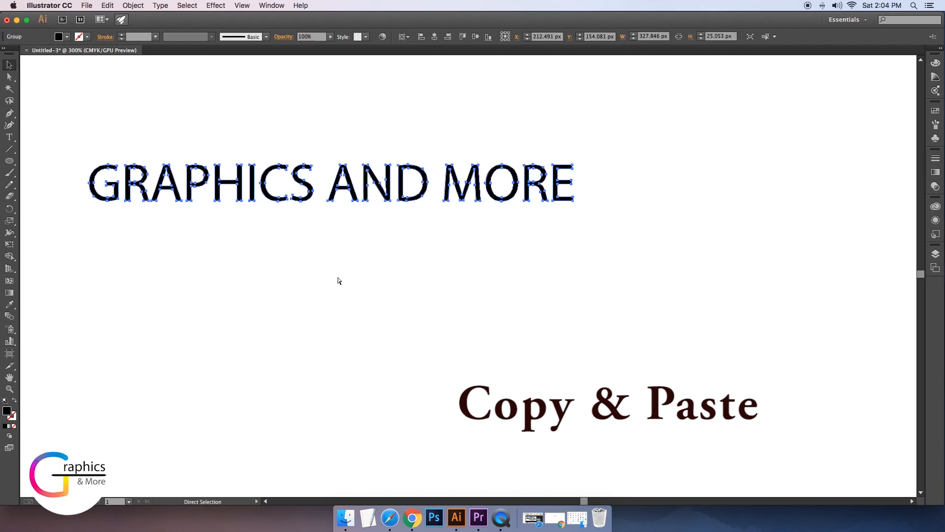
key("super+v")
left_click_drag(403, 284, 249, 336)
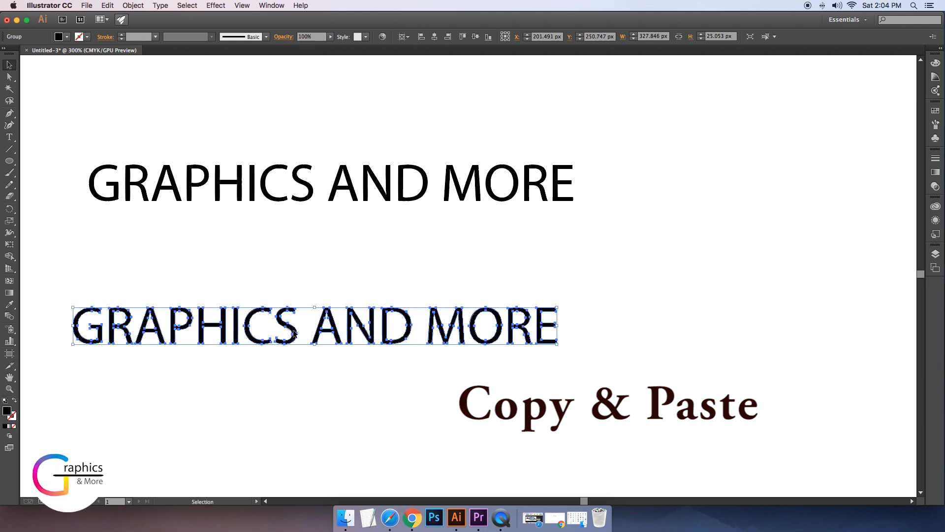
left_click(652, 324)
Paste a fourth GRAPHICS AND MORE line and place it below the third, in line with the others
scroll(649, 316, "down", 5)
scroll(453, 305, "down", 7)
key("super+v")
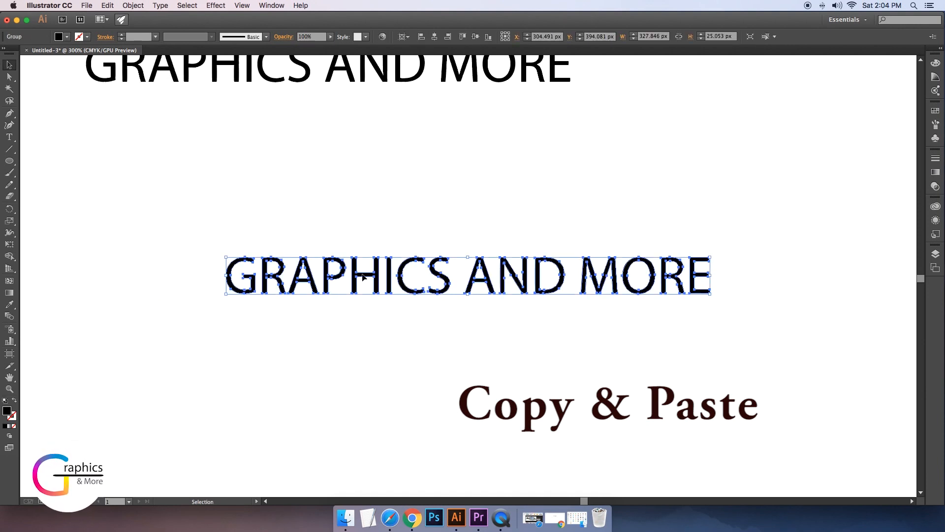
left_click_drag(353, 287, 213, 269)
left_click(715, 332)
Paste a fifth GRAPHICS AND MORE line and place it below the fourth near the artboard's lower edge
scroll(557, 311, "down", 5)
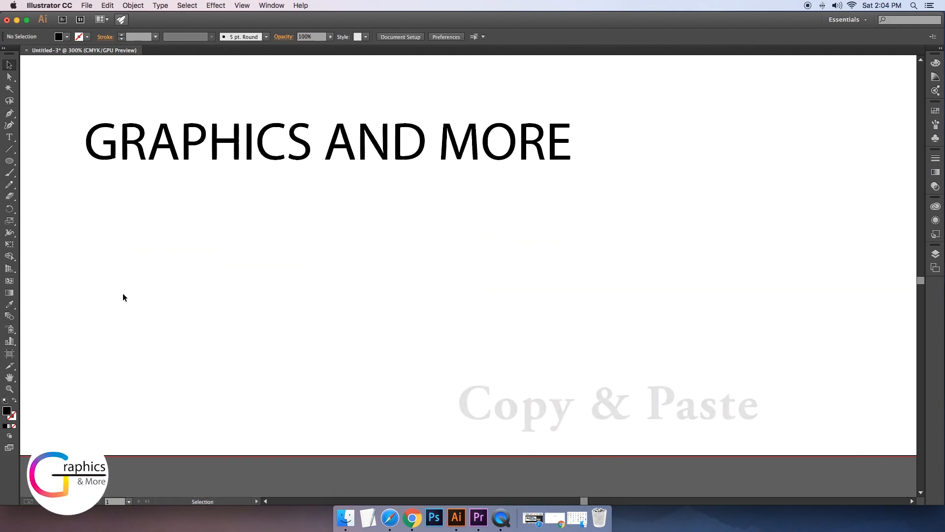
key("super+v")
left_click_drag(403, 288, 260, 316)
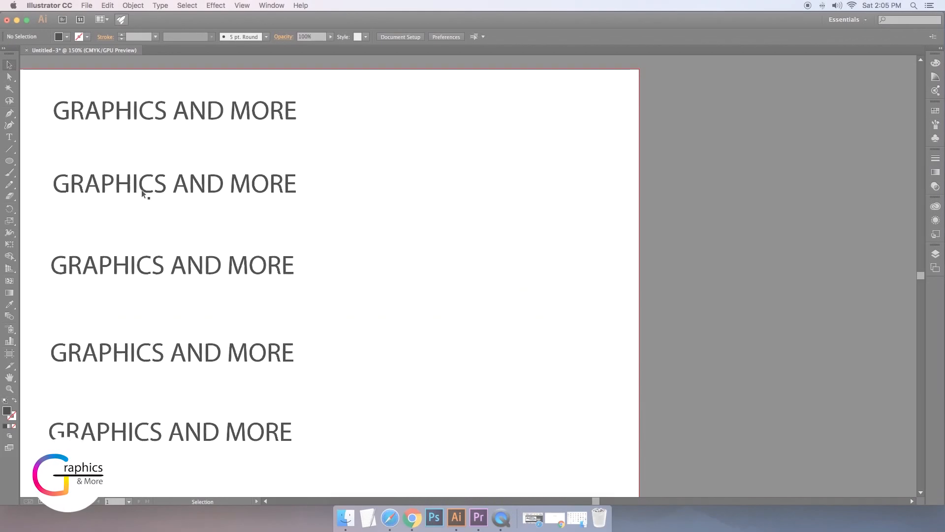
Draw a flat black ellipse about 345 × 48 px and align it beside the first text line
left_click(10, 162)
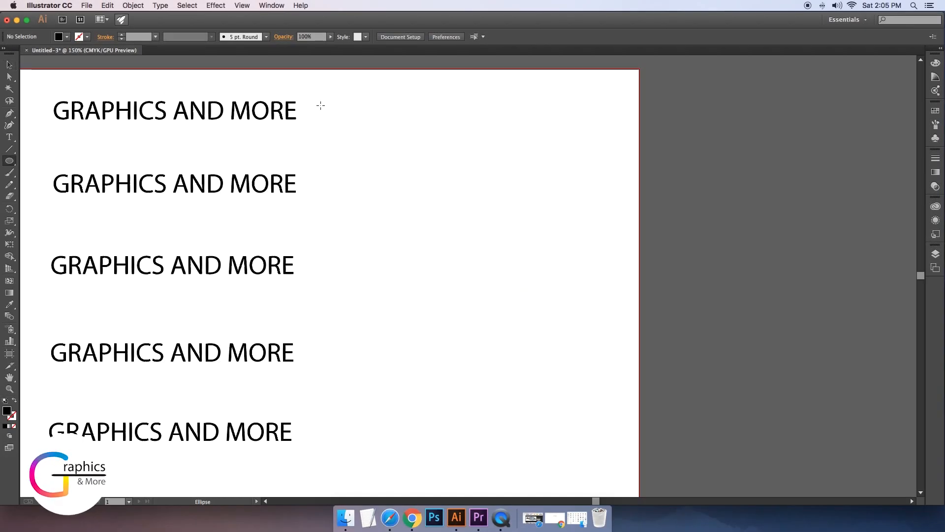
left_click_drag(337, 114, 585, 134)
left_click(10, 65)
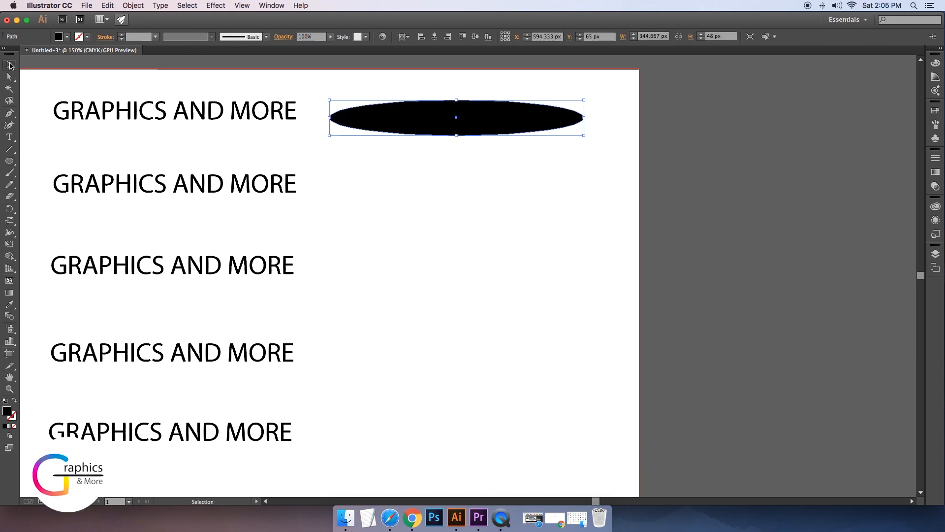
left_click_drag(400, 124, 396, 119)
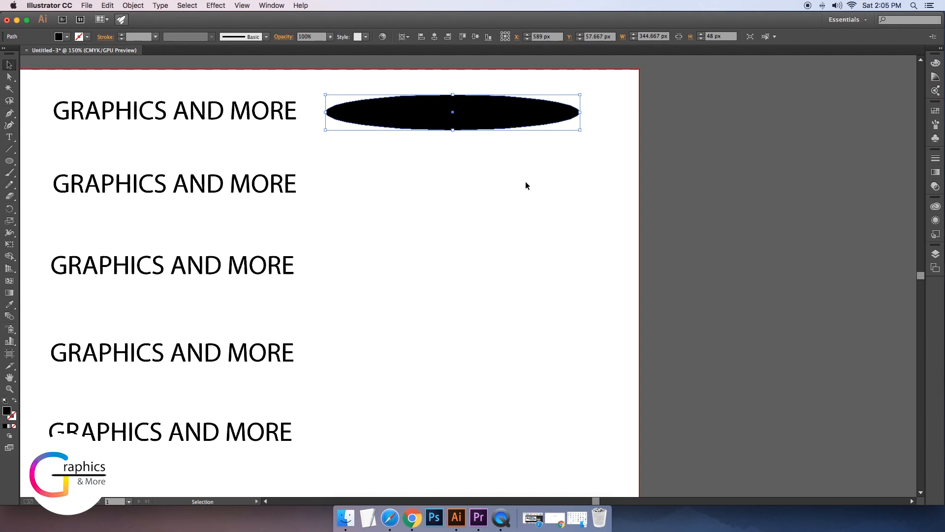
left_click(512, 182)
left_click(438, 112)
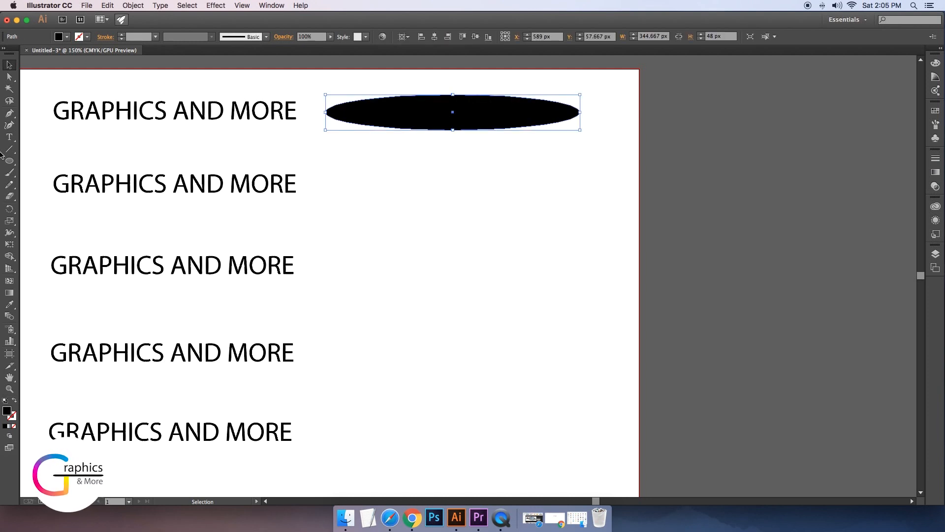
left_click(389, 231)
Draw an ellipse about 356 px wide beside the second text line and flatten it to about 24 px high by moving its anchor points
left_click(9, 161)
left_click_drag(332, 173, 596, 205)
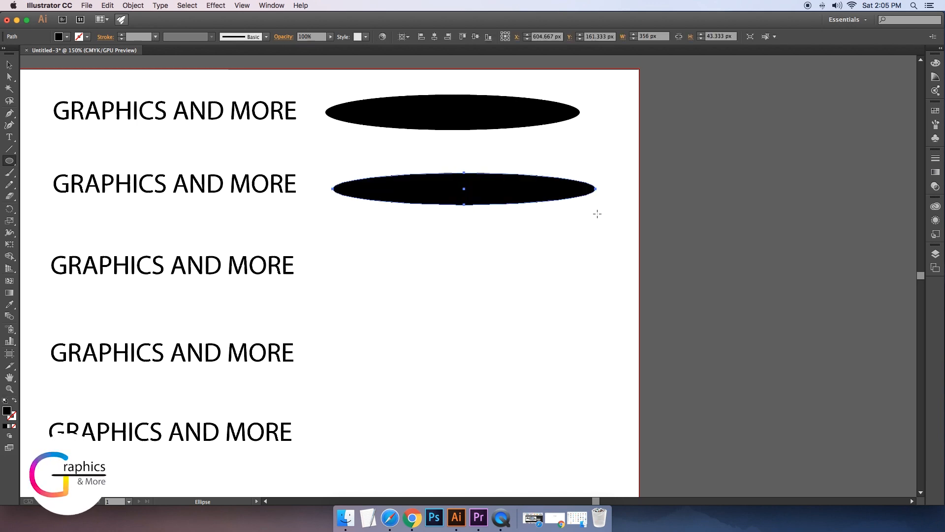
left_click(10, 77)
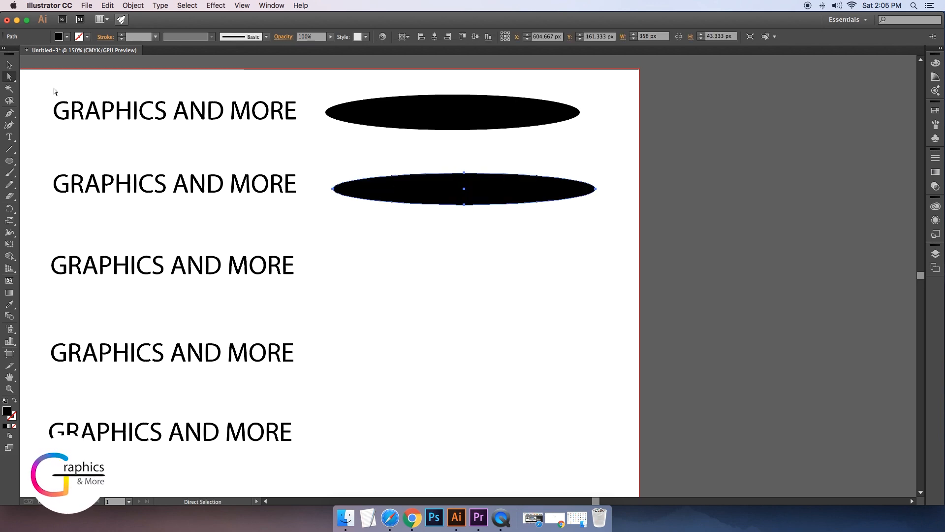
left_click(521, 237)
left_click(466, 174)
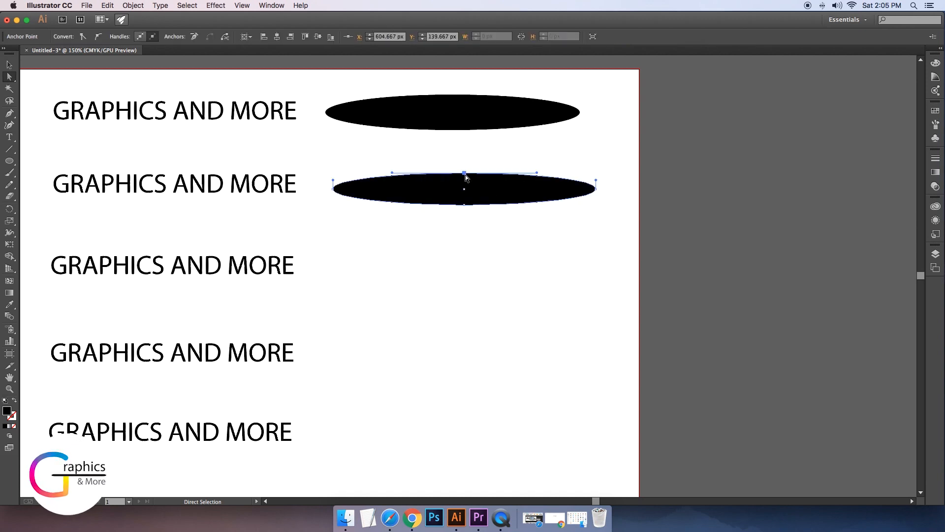
left_click_drag(465, 174, 465, 197)
left_click(465, 205)
left_click(471, 215)
left_click(580, 188)
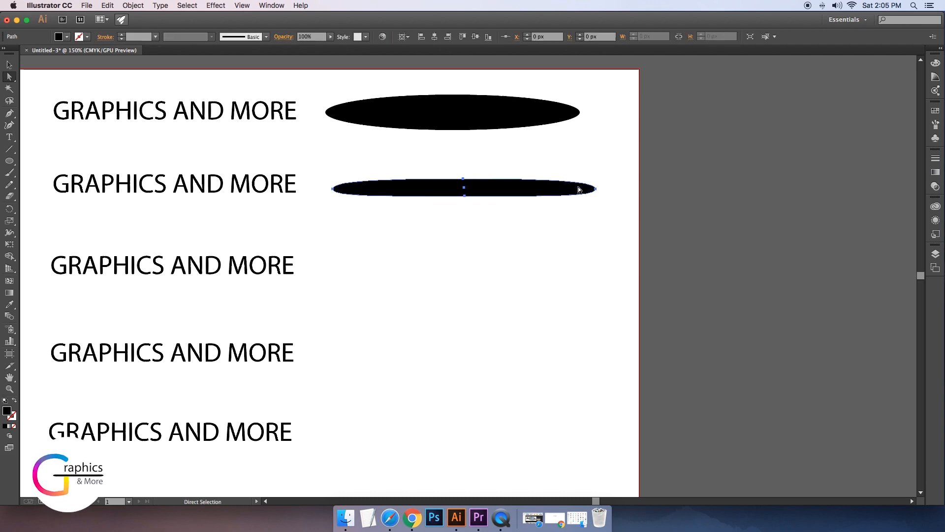
Shorten the flattened ellipse by moving its two end anchor points inward, shifting the shape toward the text
scroll(462, 193, "up", 4)
scroll(448, 192, "down", 1)
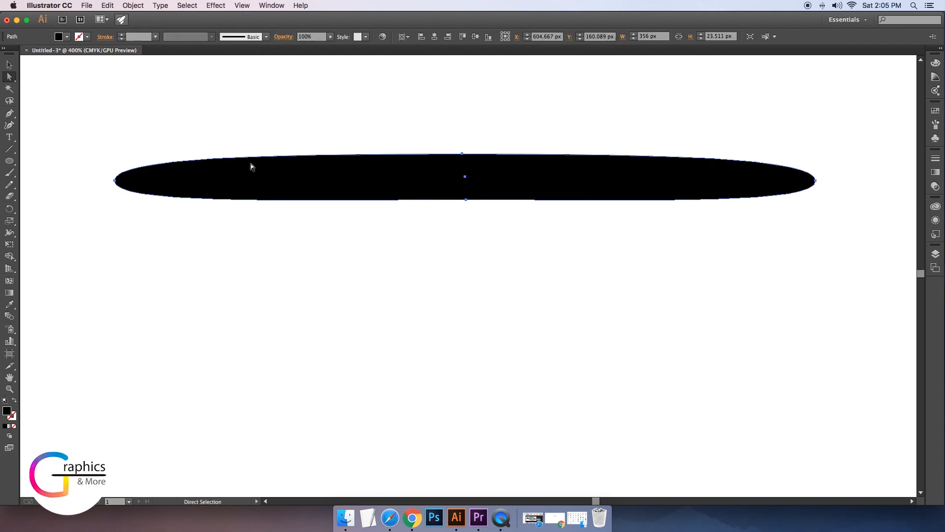
left_click_drag(114, 180, 253, 177)
left_click_drag(455, 175, 350, 174)
left_click(711, 179)
left_click_drag(712, 179, 603, 176)
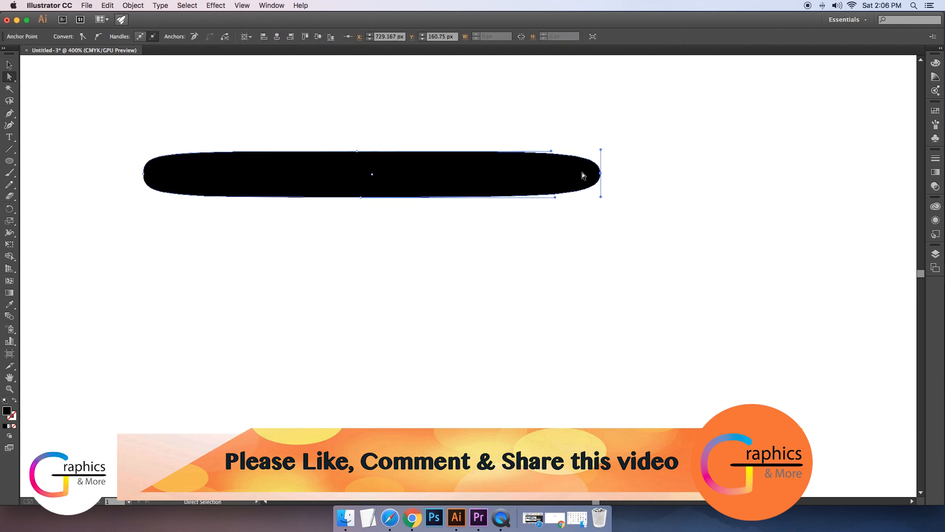
Bend the shape into an arch about 255 × 35 px by raising its middle anchors and lowering its end anchors
left_click_drag(360, 152, 360, 132)
left_click_drag(360, 197, 362, 178)
left_click(363, 204)
left_click(146, 174)
left_click_drag(144, 173, 134, 182)
left_click_drag(591, 185, 614, 195)
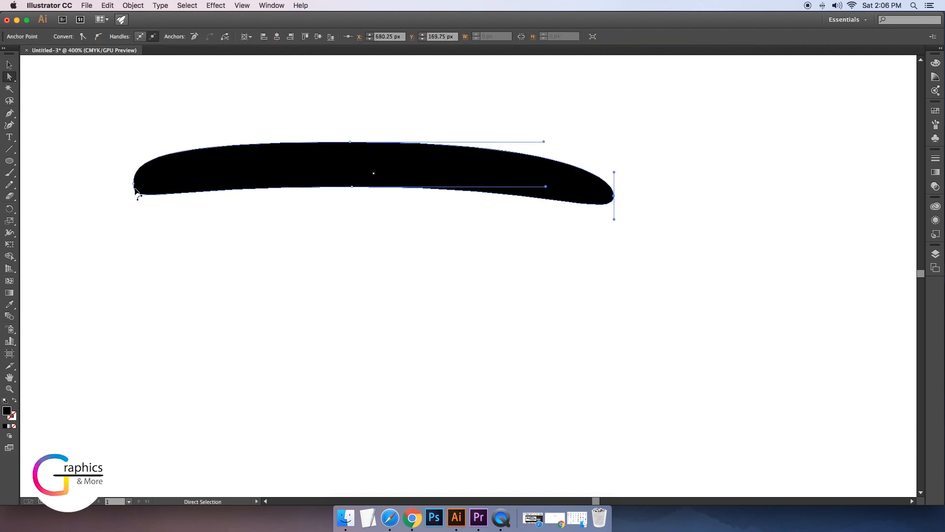
left_click_drag(135, 187, 112, 202)
Move the whole arch so it sits centred under the ellipse, beside the second text line
left_click(371, 174)
scroll(369, 189, "down", 4)
scroll(331, 185, "up", 2)
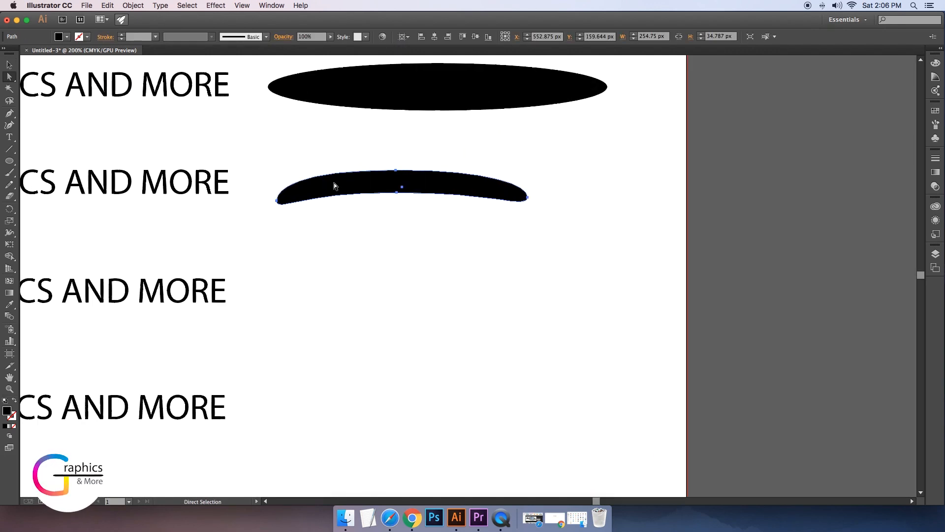
left_click_drag(344, 185, 390, 169)
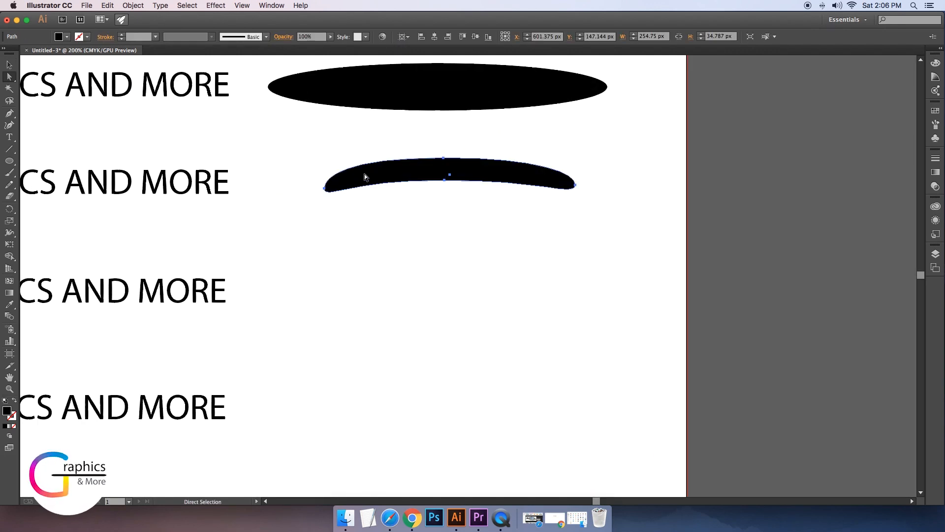
mouse_move(574, 183)
left_mouse_down()
mouse_move(609, 183)
mouse_move(571, 182)
left_mouse_up()
Stretch the arch horizontally on both sides until it is about as wide as the ellipse above it
key("v")
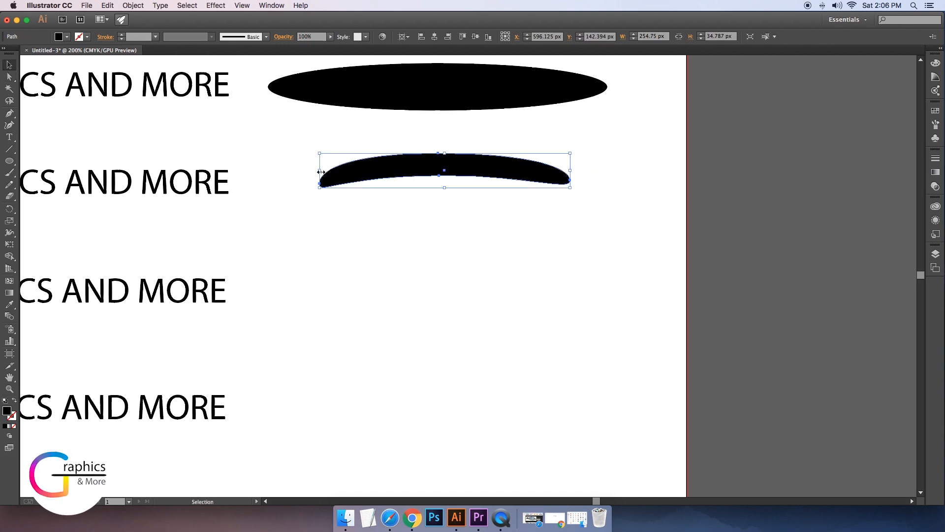
left_click_drag(320, 170, 283, 170)
left_click_drag(572, 172, 626, 175)
left_click(561, 223)
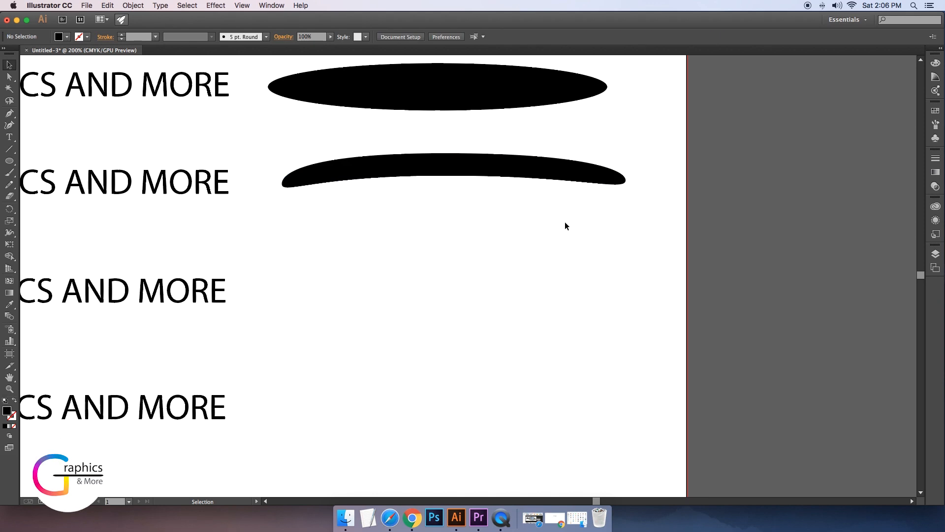
Draw a black rectangle about 336.5 × 47 px beside the third text line
scroll(462, 246, "down", 1)
scroll(462, 246, "down", 1)
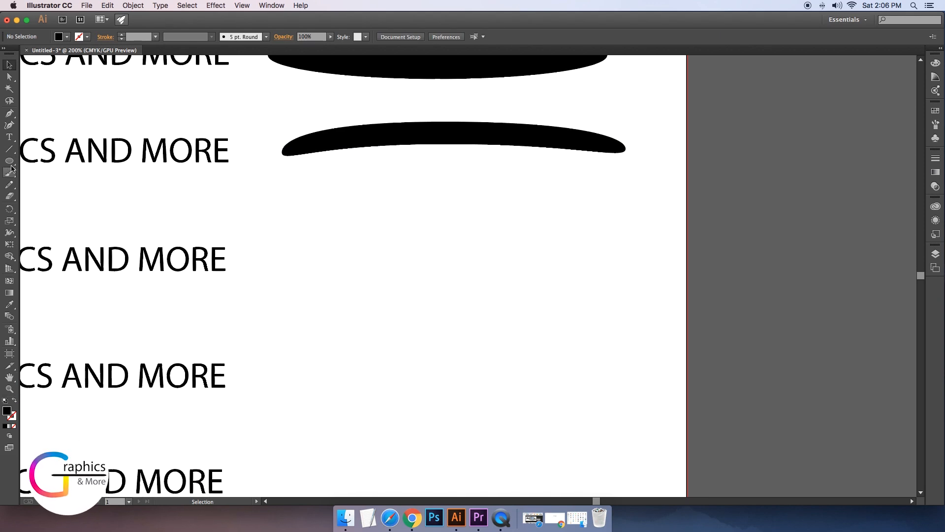
left_click_drag(10, 161, 39, 158)
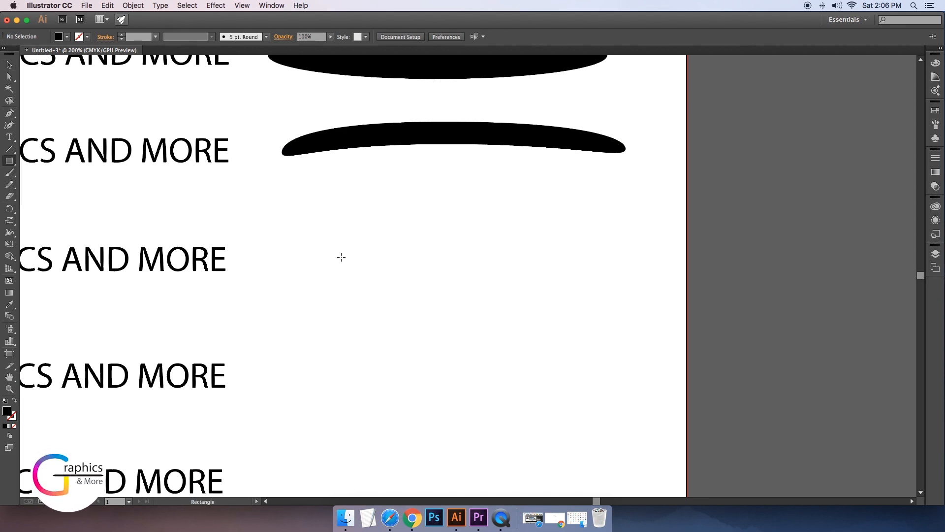
left_click_drag(312, 242, 643, 289)
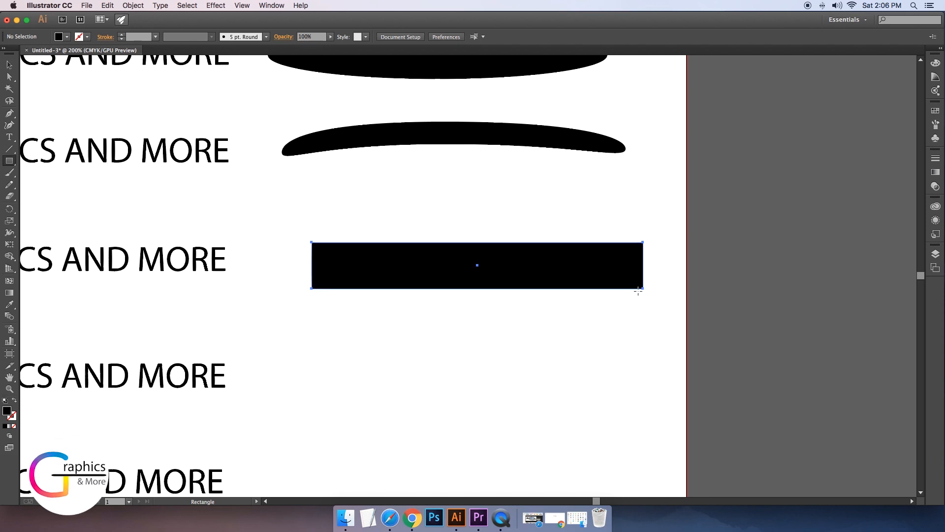
Round all the rectangle's corners fully to 23.5 px and move the shape closer to the third text line
left_click(10, 77)
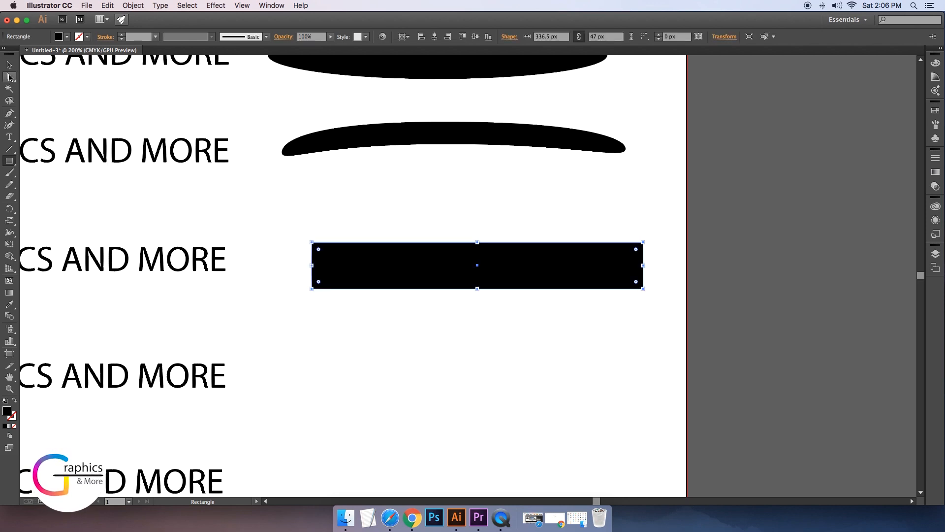
left_click_drag(319, 249, 373, 258)
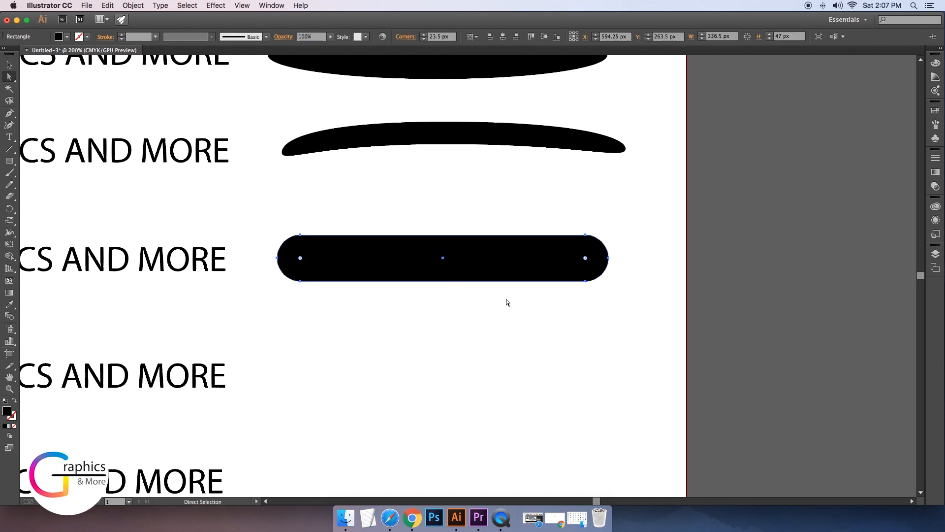
left_click(537, 322)
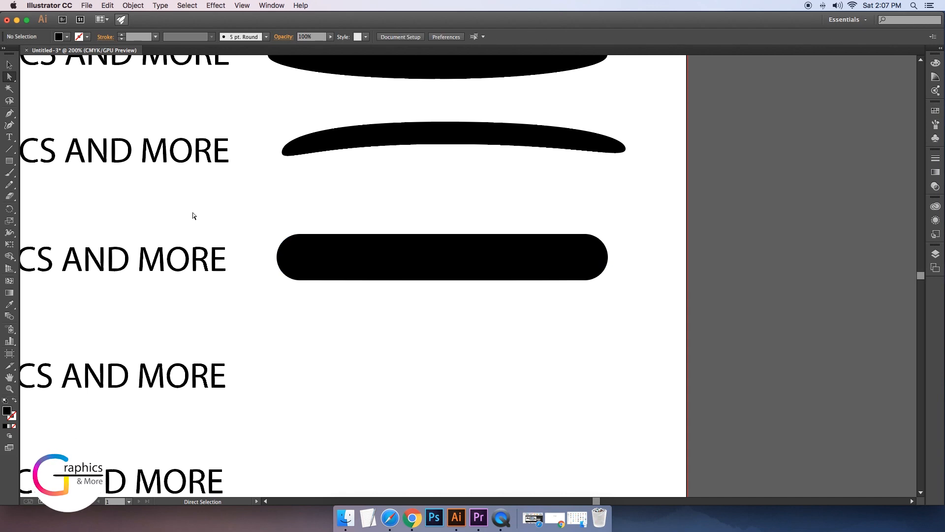
Draw another black rectangle about 341 × 54 px beside the fourth text line
left_click(9, 161)
scroll(342, 310, "down", 3)
left_click_drag(300, 315, 627, 349)
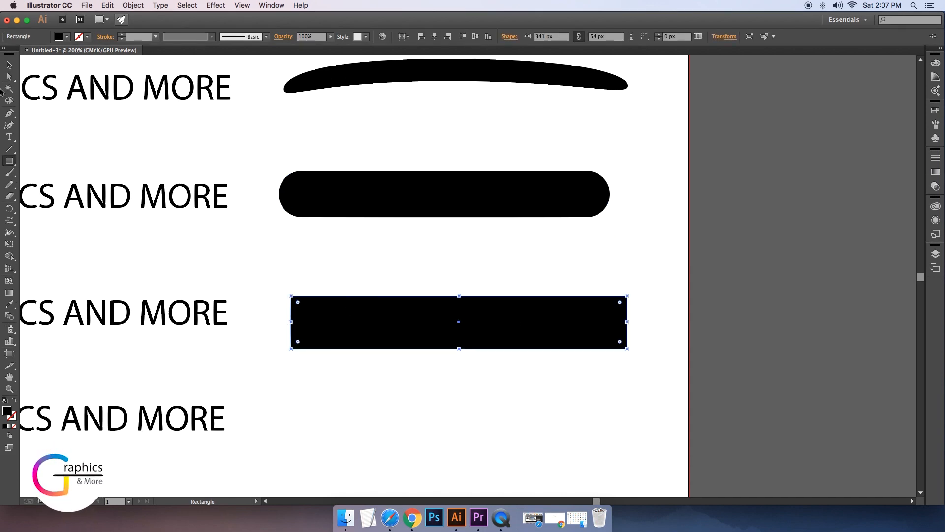
Round the two left corners of the black rectangle beside the fourth text line to a similar moderate radius
key("a")
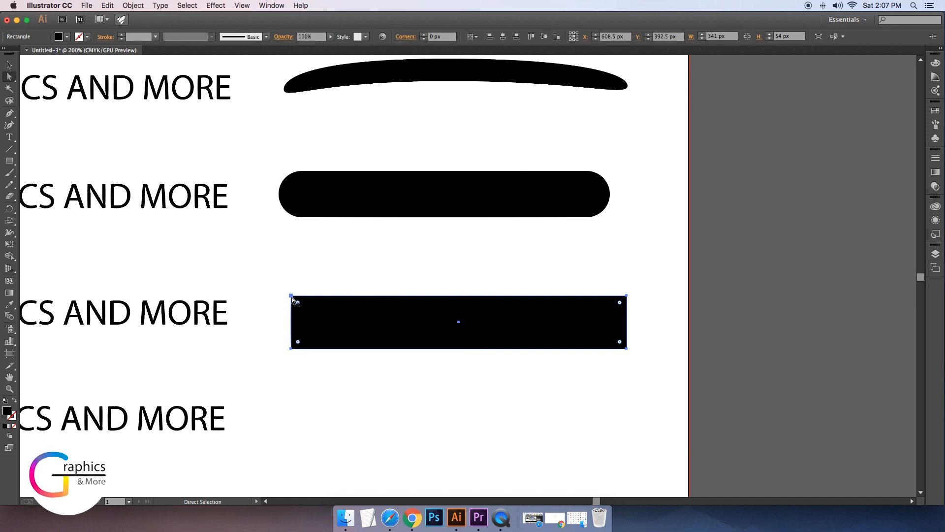
left_click(292, 296)
left_click_drag(300, 303, 309, 311)
left_click(292, 348)
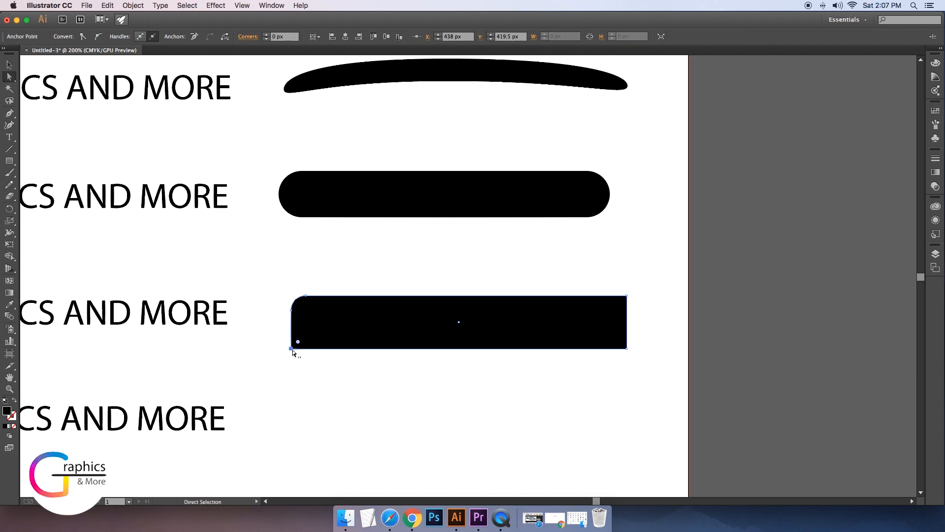
left_click_drag(314, 340, 312, 338)
left_click(399, 380)
Pull the rectangle's two right corner points outward, up and down, so the shape flares wider toward its right end
left_click(598, 311)
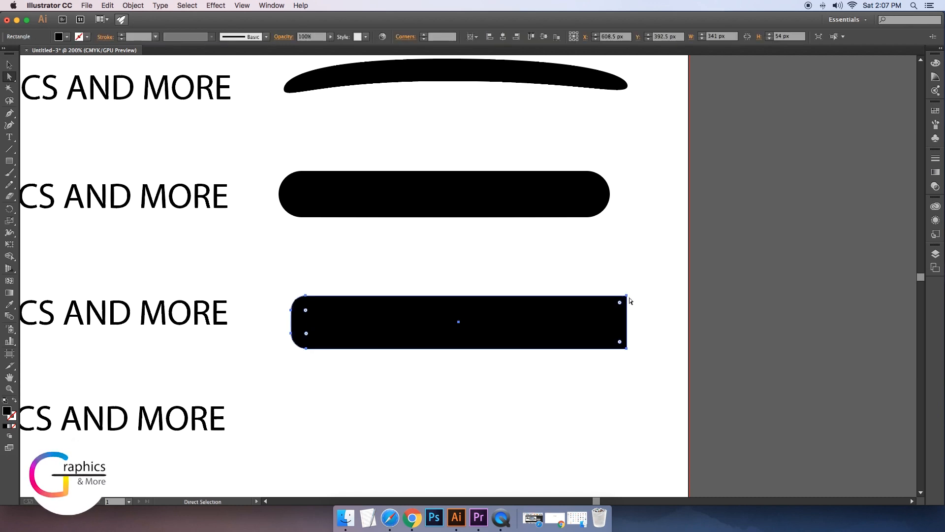
left_click_drag(627, 296, 639, 266)
left_click_drag(627, 350, 645, 364)
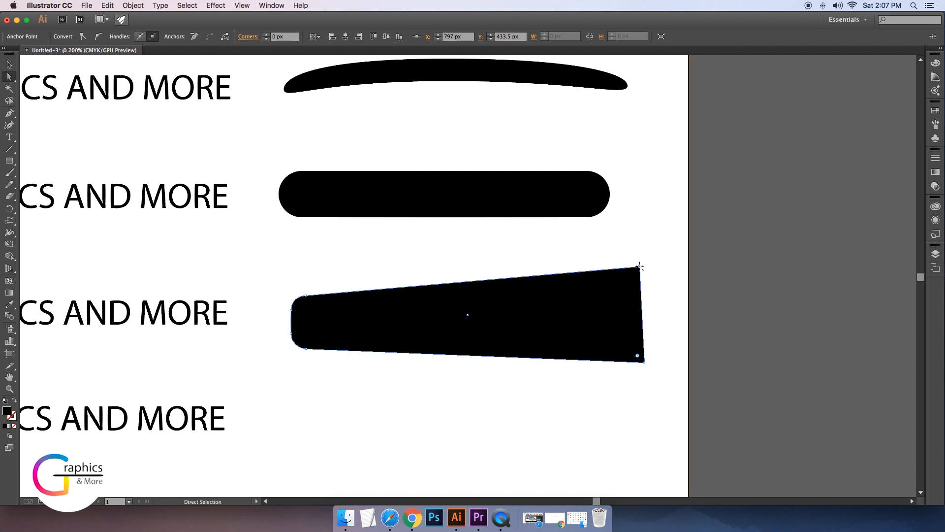
left_click_drag(640, 267, 644, 260)
left_click(688, 324)
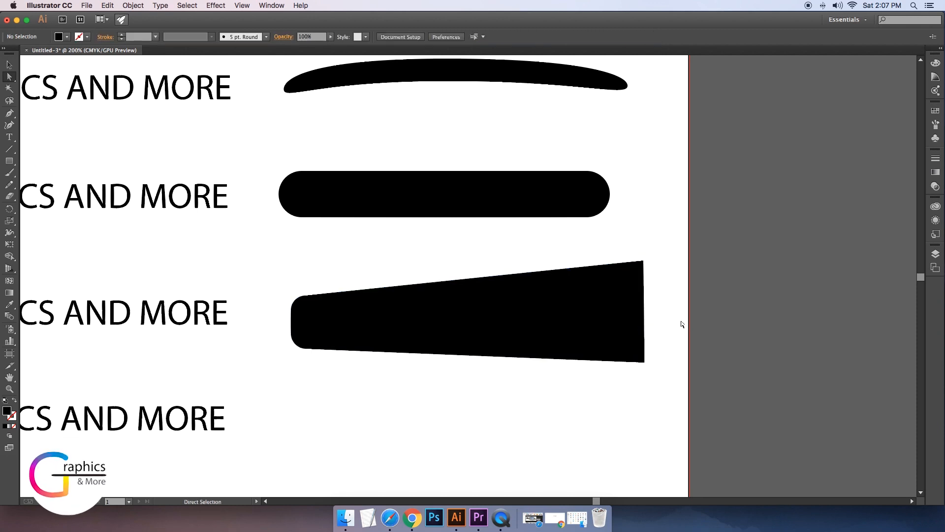
Move the flared shape slightly left and up, closer to the fourth text line
left_click(10, 65)
left_click_drag(393, 316, 374, 312)
left_click(416, 362)
Draw a black rectangle about 362 × 62.667 px beside the fifth text line
scroll(418, 356, "down", 1)
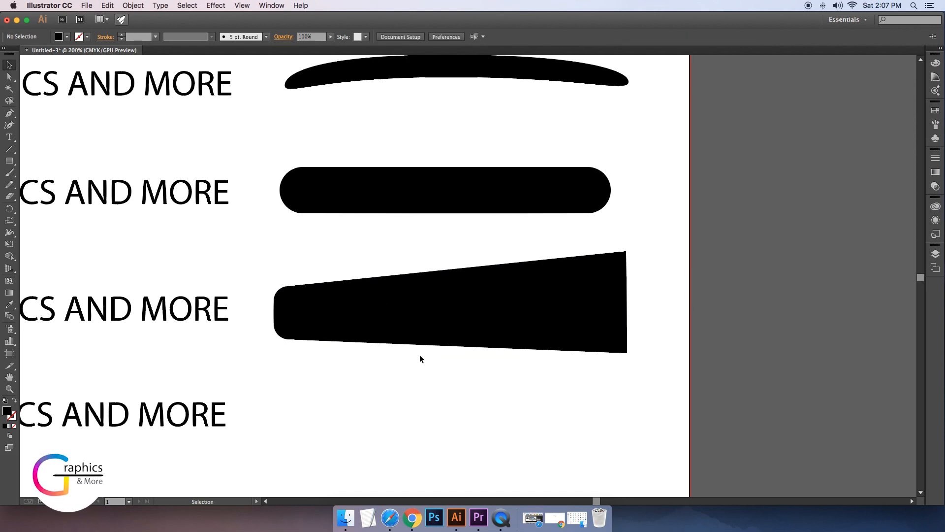
key("super+minus")
scroll(419, 358, "down", 4)
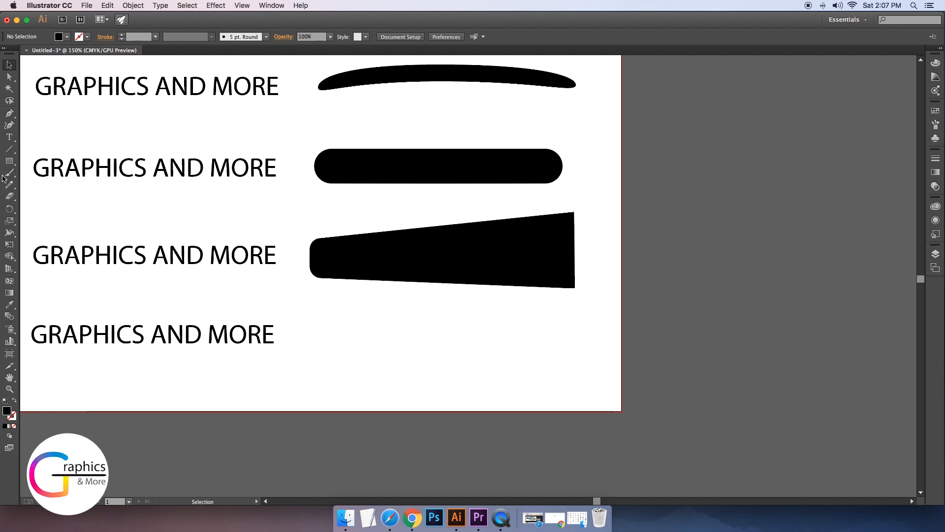
left_click(10, 161)
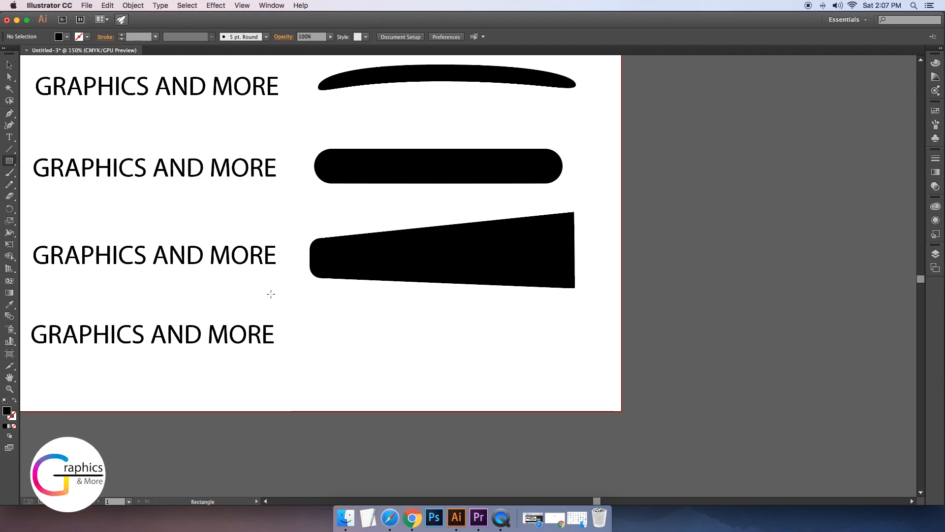
left_click_drag(321, 323, 588, 370)
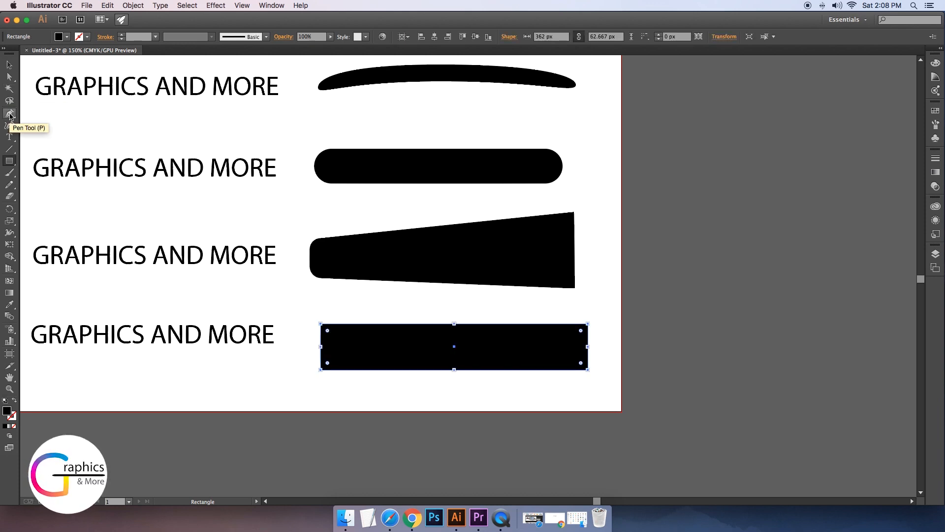
Add an anchor point at the middle of the new rectangle's top edge and another at the middle of its bottom edge
left_click(12, 79)
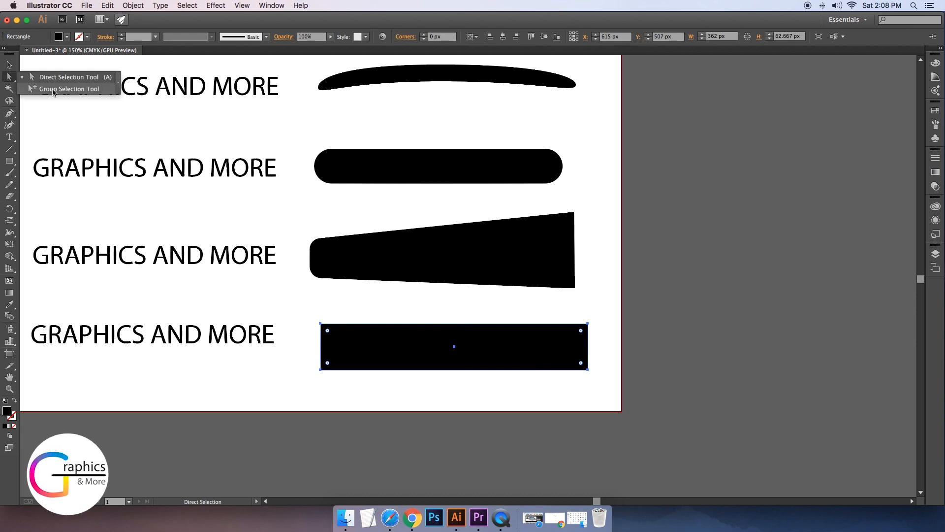
left_click(54, 89)
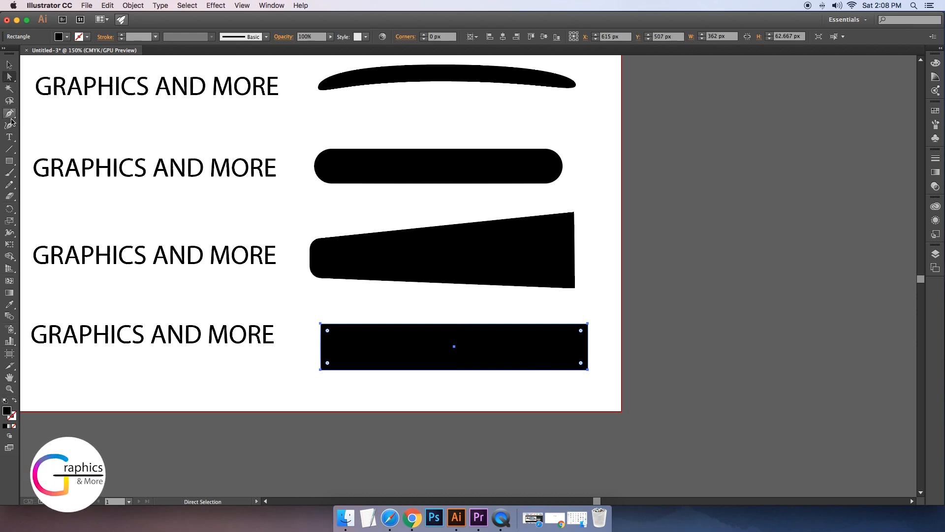
left_click(11, 116)
left_click(49, 126)
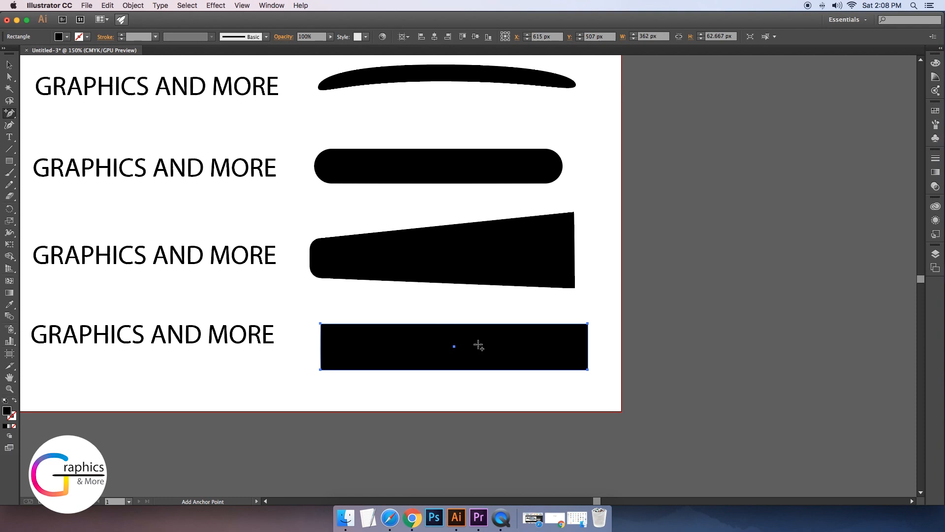
left_click(453, 324)
left_click(453, 370)
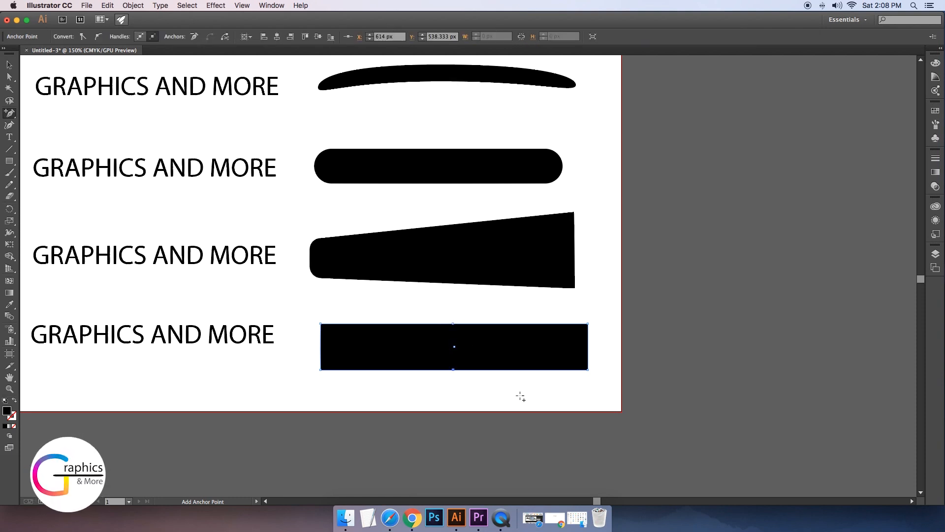
Pull the rectangle's two middle anchor points inward to pinch the shape into a bow tie
left_click(10, 76)
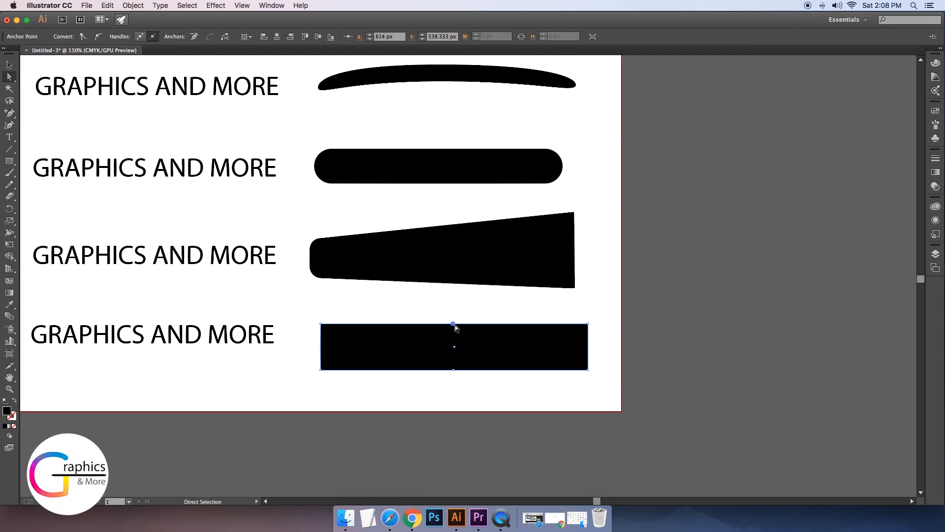
left_click_drag(453, 324, 454, 332)
left_click_drag(454, 371, 454, 356)
left_click(556, 349)
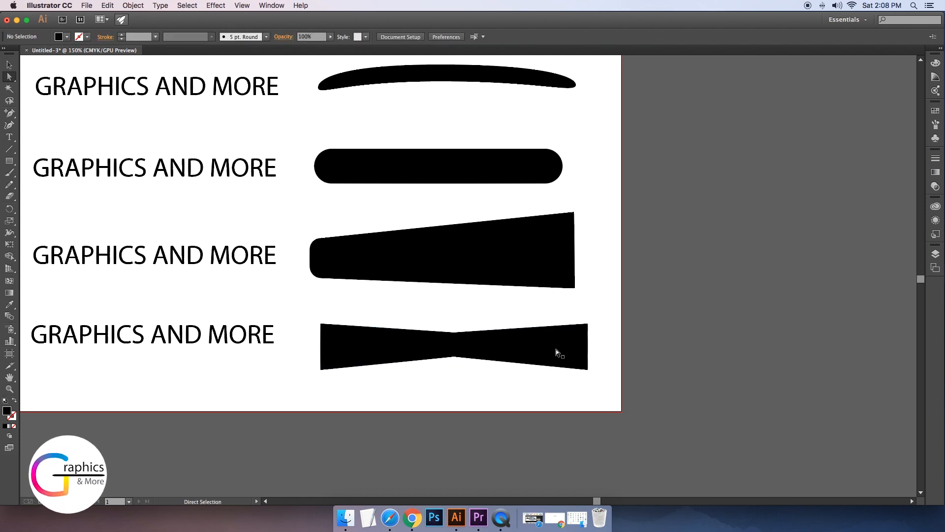
Pull the bow-tie shape's two right corner points outward to make its right end taller
left_click_drag(588, 324, 591, 316)
left_click(588, 369)
left_click_drag(589, 370, 594, 373)
left_click_drag(591, 316, 593, 312)
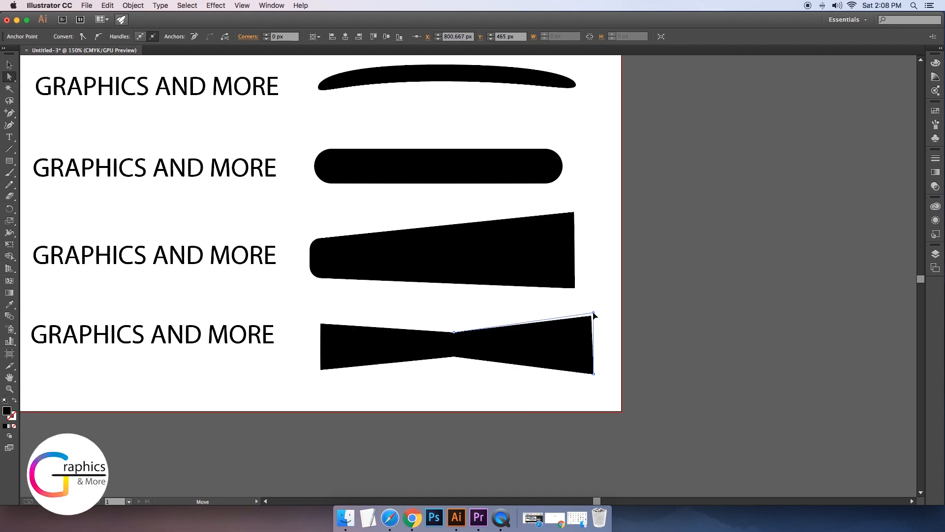
left_click(422, 334)
Pull the bow-tie shape's two left corner points outward to match its right end, and deselect the shape
left_click_drag(320, 323, 320, 318)
left_click(320, 369)
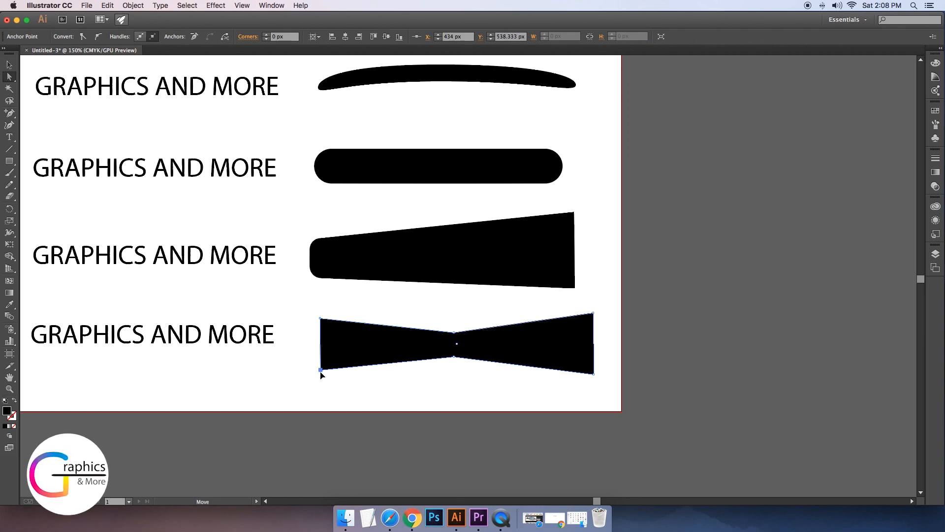
left_click_drag(321, 370, 318, 377)
left_click_drag(321, 318, 317, 312)
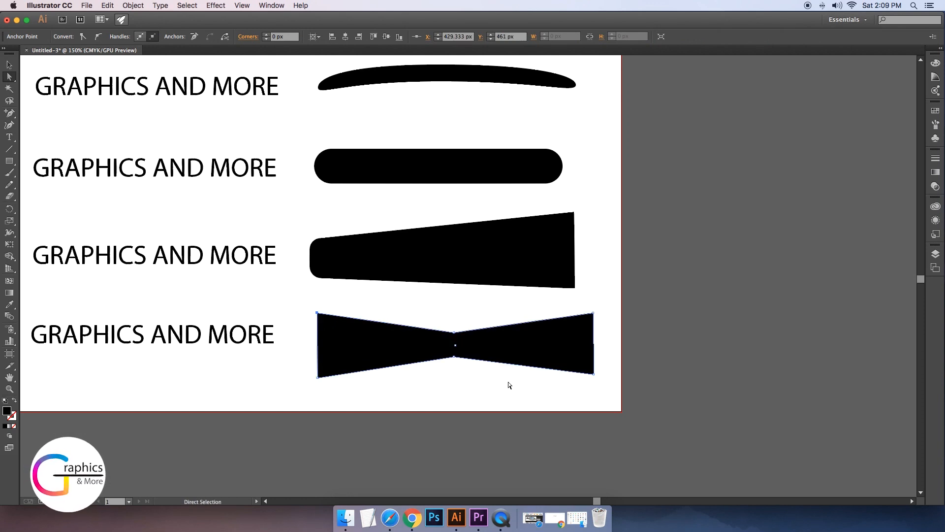
left_click(474, 344)
key("v")
left_click(510, 388)
Fit the first text line into the ellipse beside it using Envelope Distort, Make with Top Object
scroll(509, 388, "up", 3)
left_click_drag(597, 501, 591, 501)
scroll(480, 268, "up", 5)
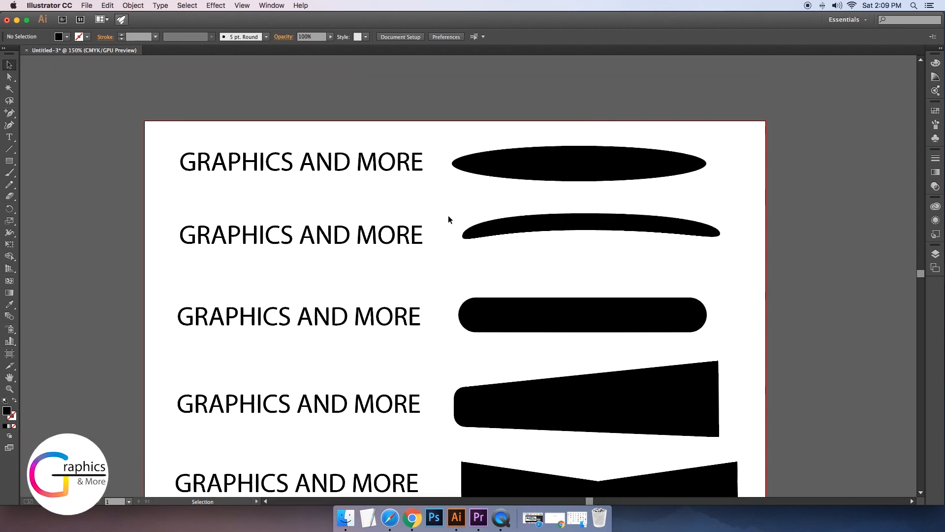
left_click_drag(294, 133, 621, 188)
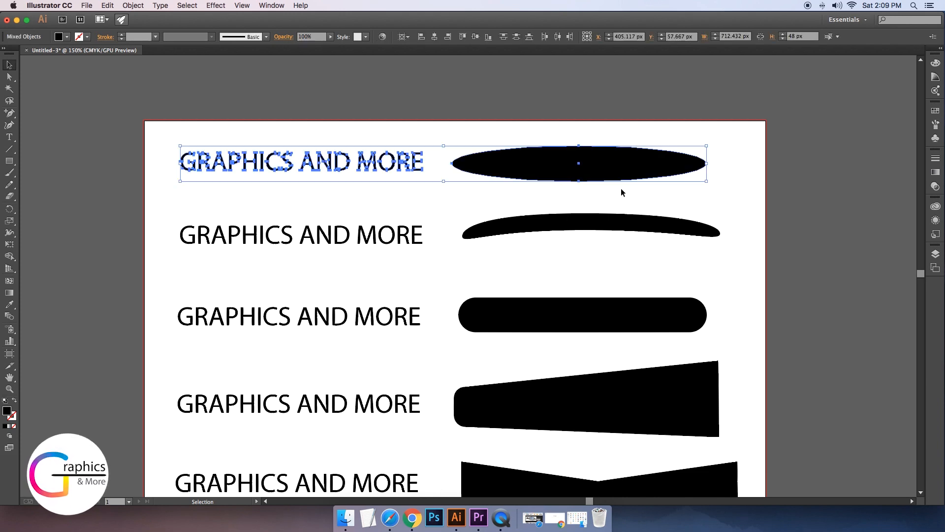
left_click(135, 5)
mouse_move(156, 238)
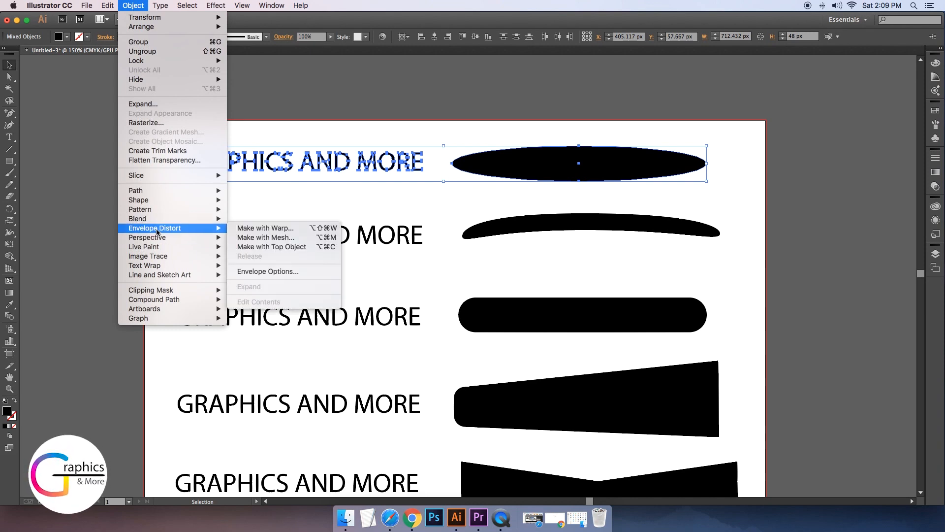
left_click(258, 246)
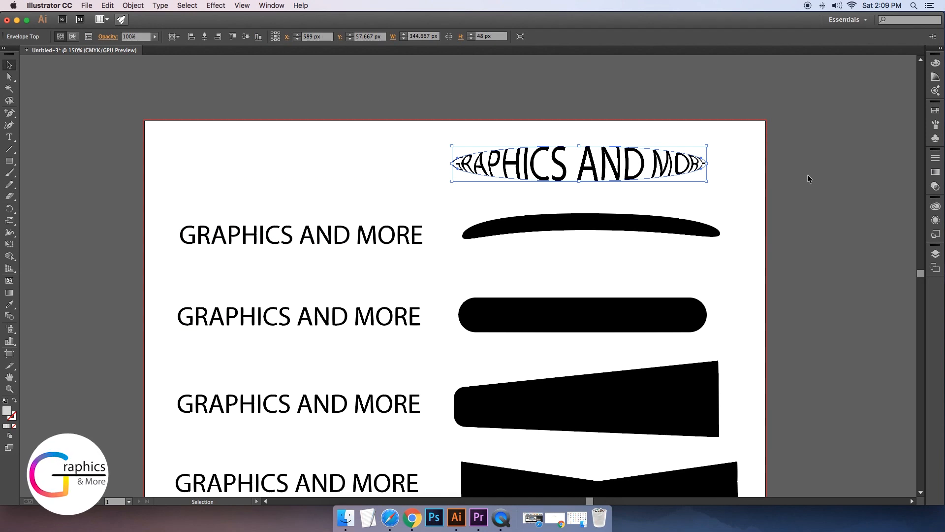
left_click(723, 187)
left_click(566, 162)
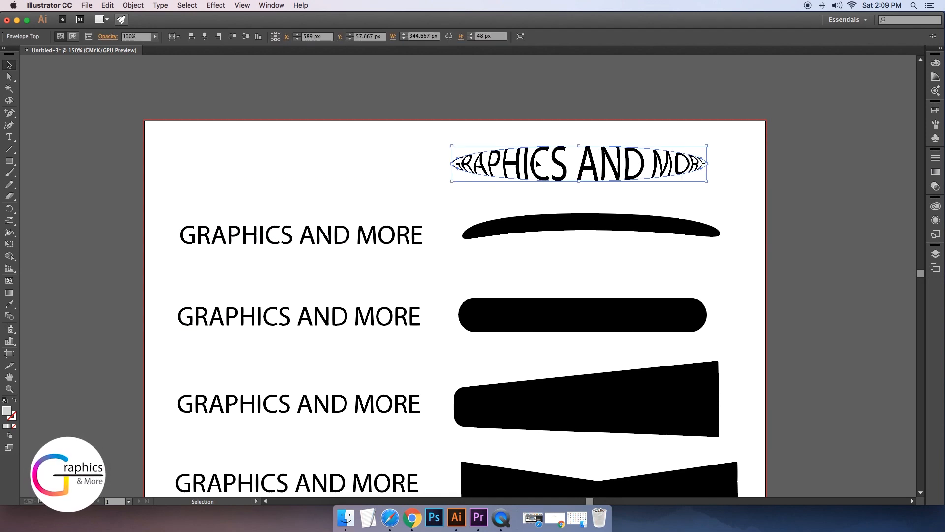
left_click(290, 213)
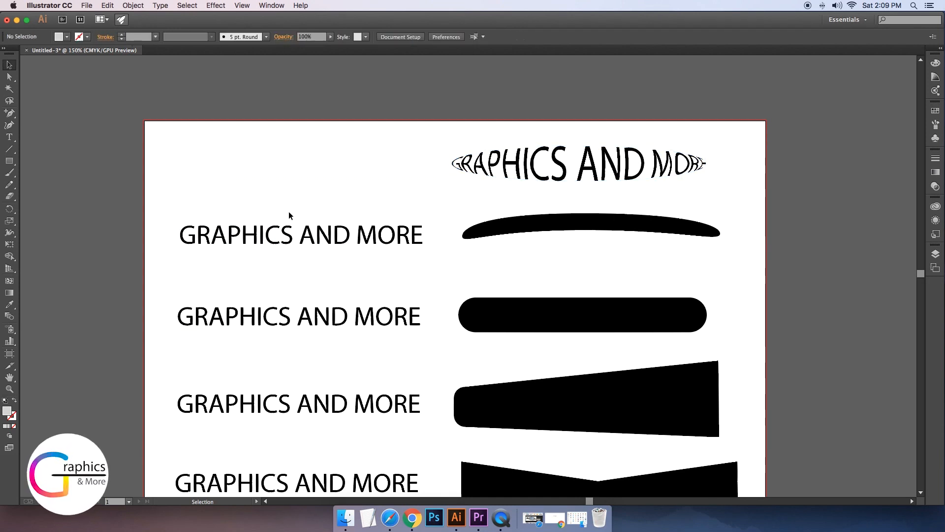
Fit the second text line into the arch beside it using Envelope Distort, Make with Top Object
mouse_move(291, 212)
left_mouse_down()
mouse_move(504, 259)
mouse_move(625, 254)
left_mouse_up()
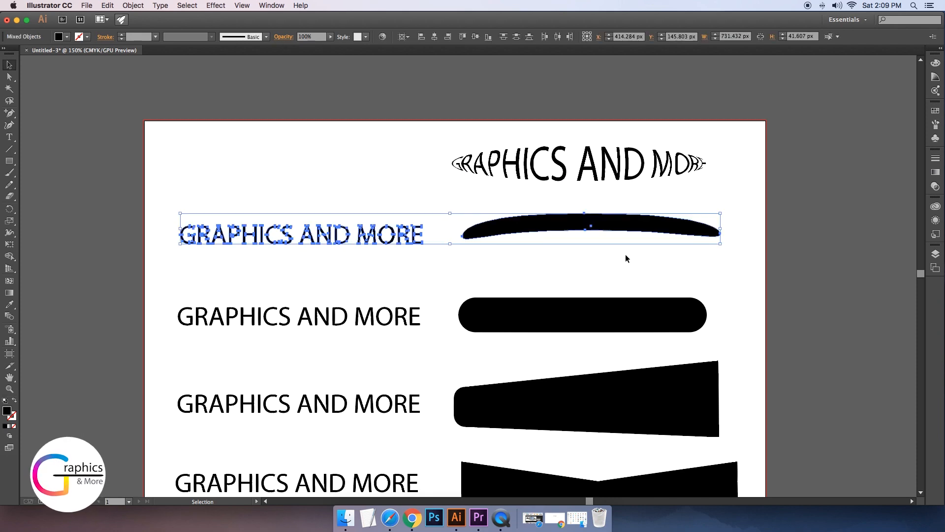
left_click(133, 5)
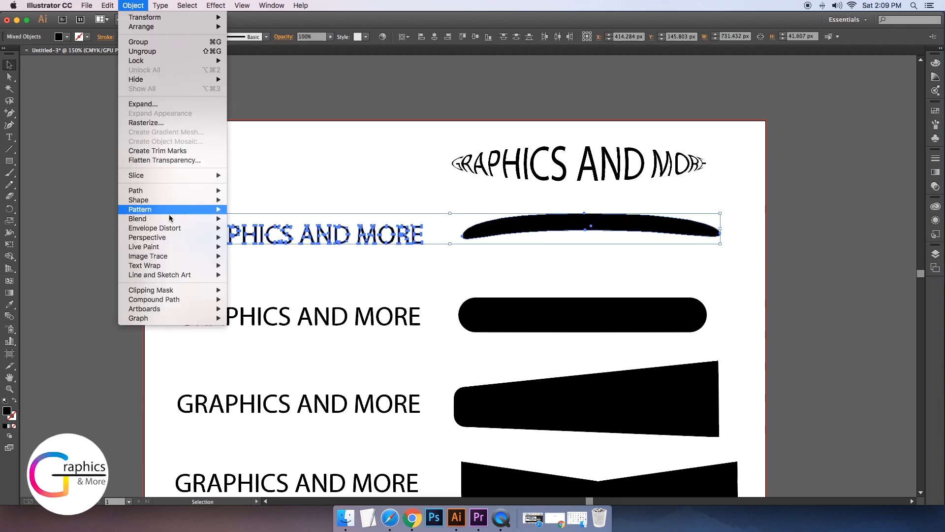
mouse_move(173, 229)
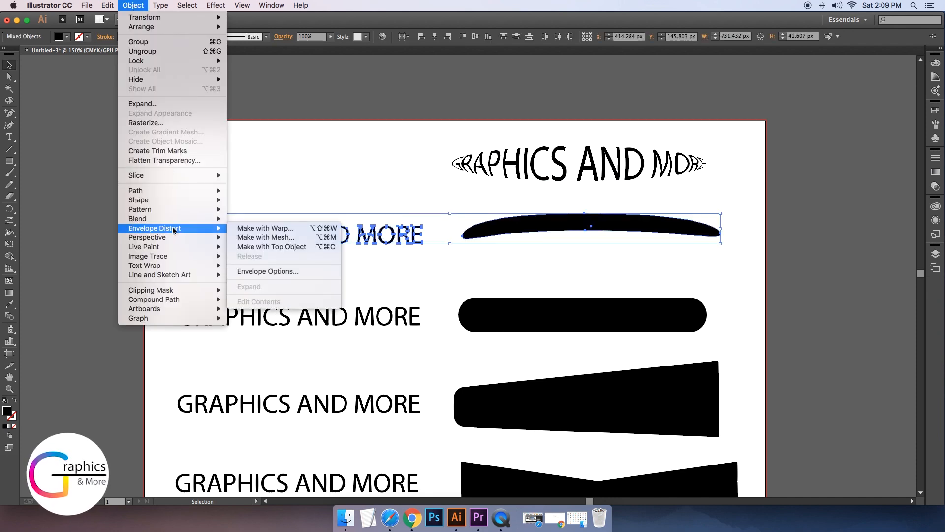
left_click(290, 247)
left_click(665, 257)
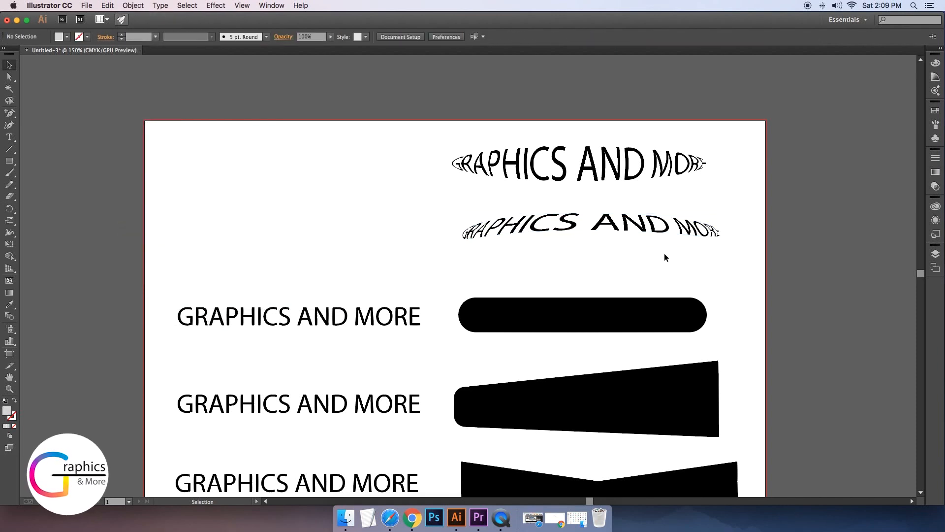
Fit the third text line into the fully rounded rectangle using Envelope Distort, Make with Top Object
left_click_drag(253, 285, 561, 345)
left_click(134, 6)
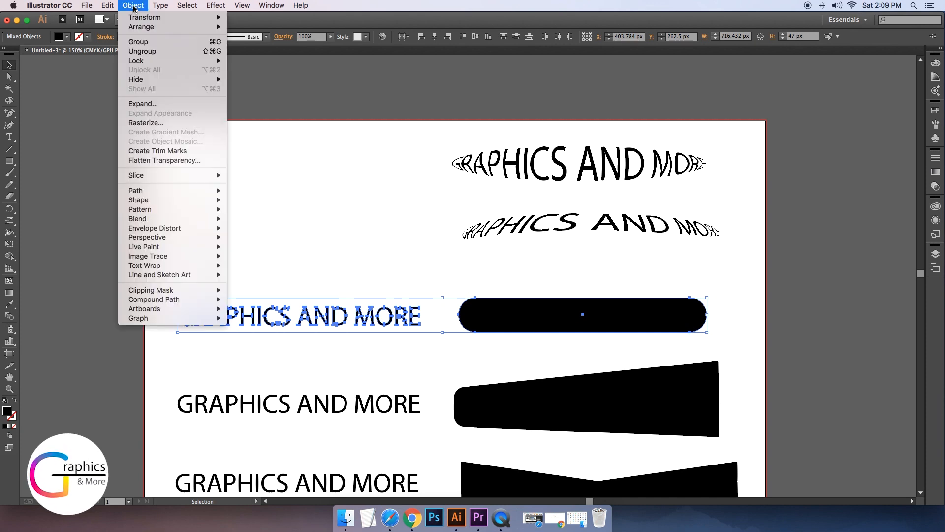
mouse_move(167, 230)
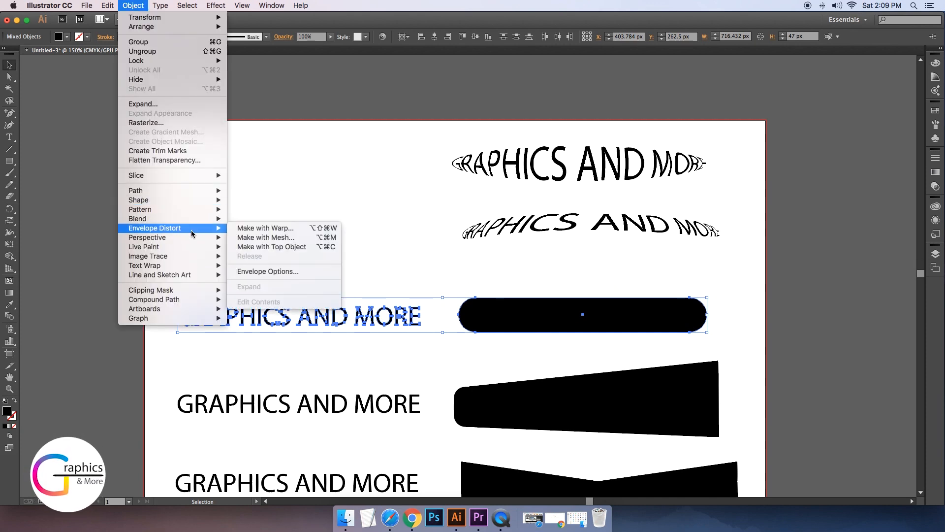
left_click(271, 247)
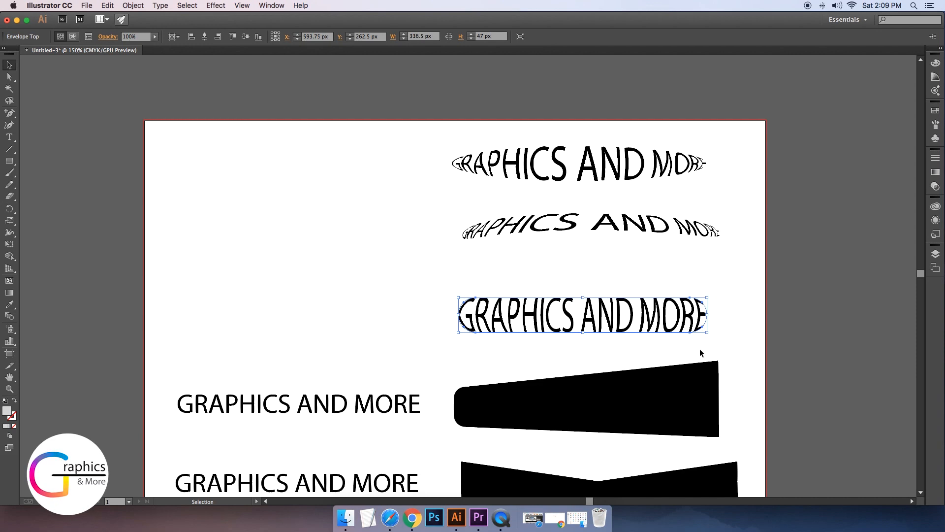
left_click(737, 337)
Fit the fourth text line into the tapered shape beside it using Envelope Distort, Make with Top Object
scroll(468, 332, "down", 2)
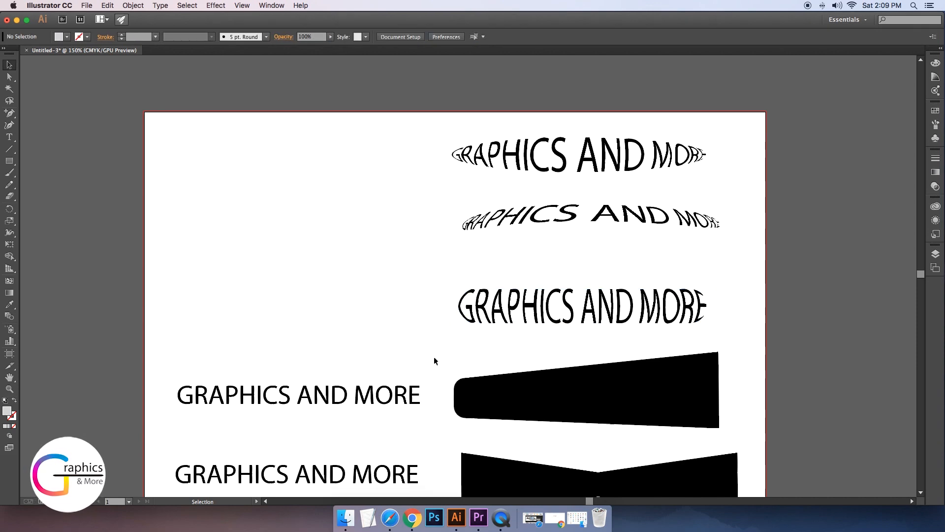
left_click_drag(274, 363, 672, 428)
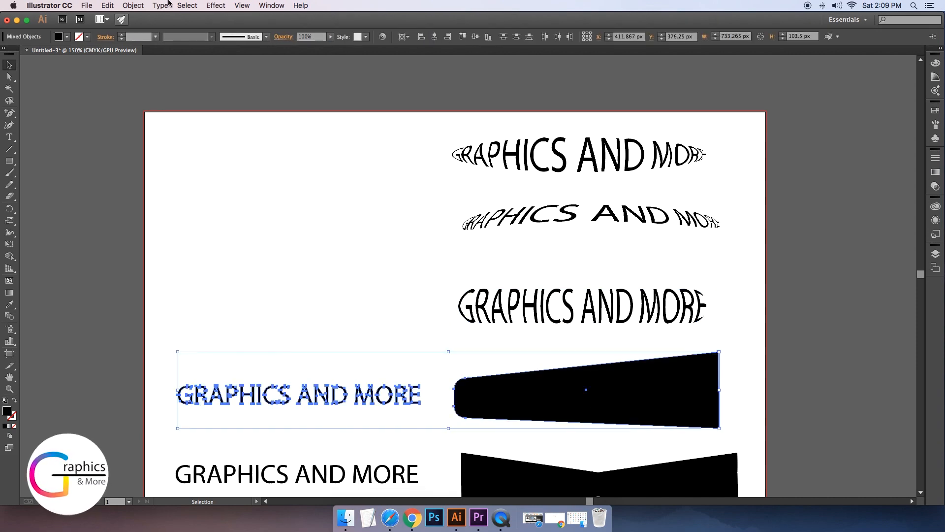
left_click(133, 6)
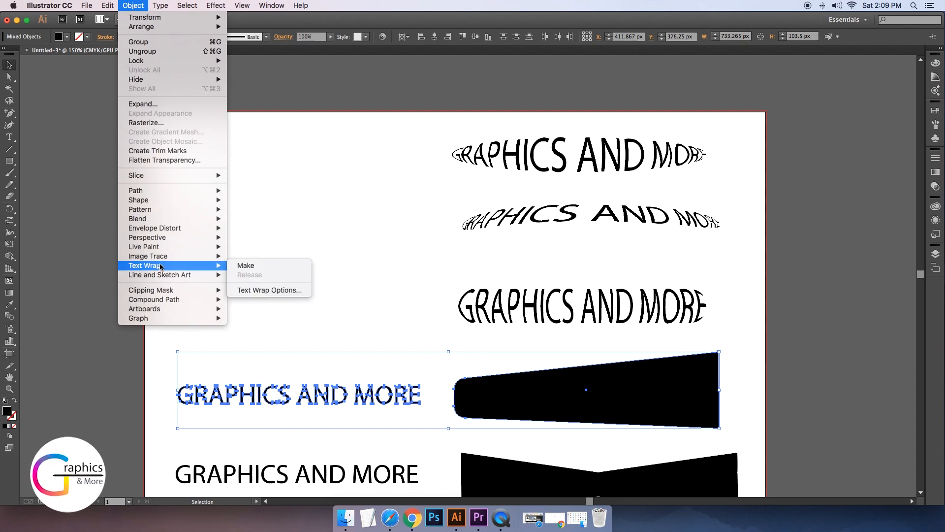
mouse_move(158, 229)
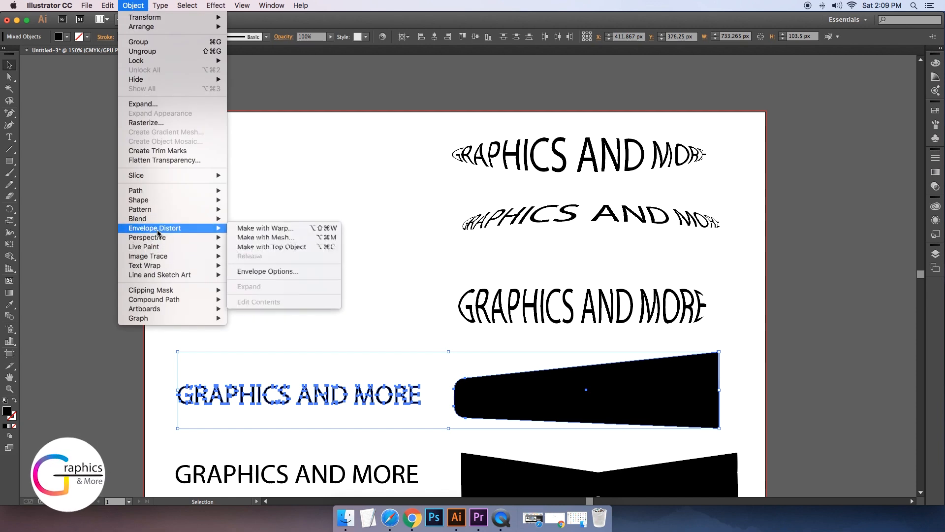
left_click(276, 248)
left_click(326, 284)
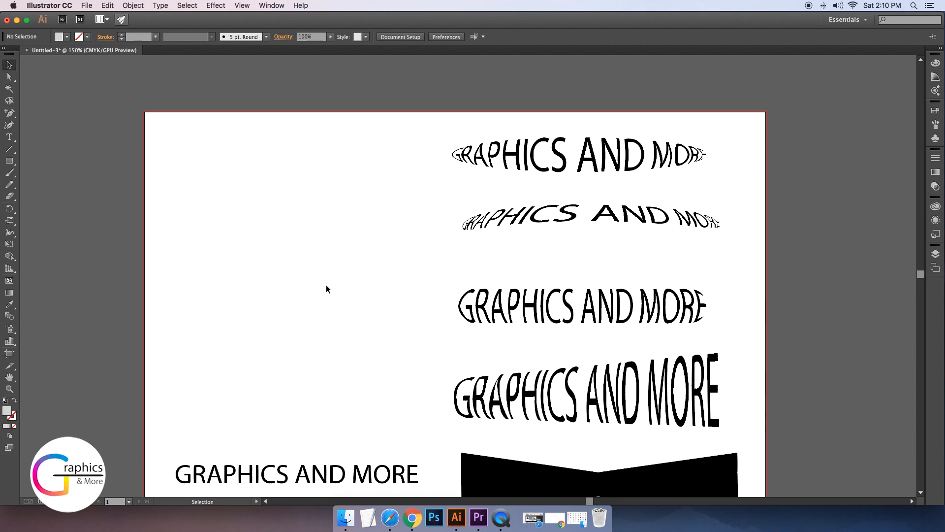
Fit the fifth text line into the bow-tie shape beside it using Envelope Distort, Make with Top Object
scroll(326, 286, "down", 2)
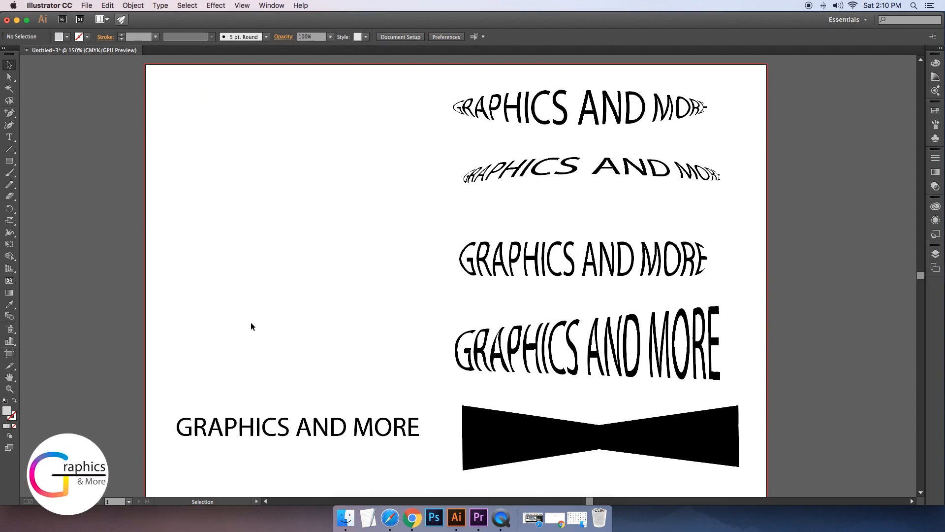
left_click_drag(306, 405, 627, 471)
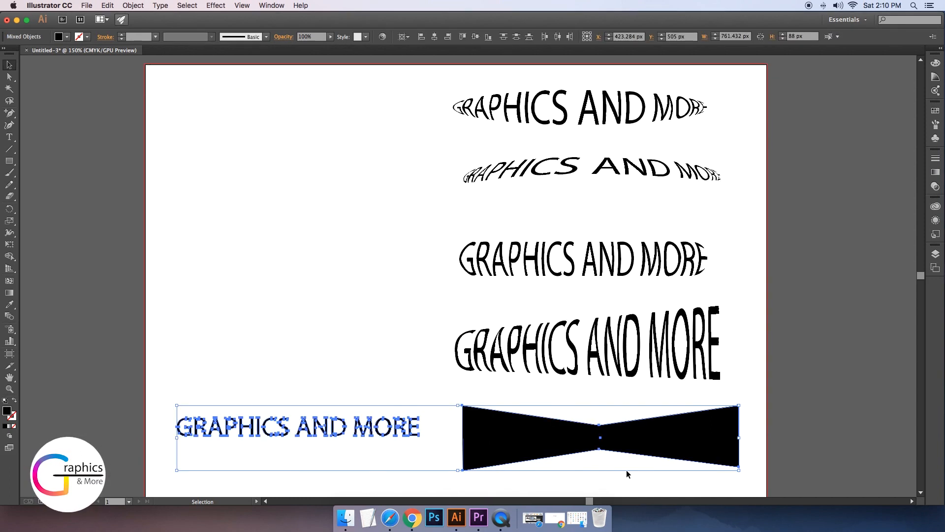
left_click(133, 7)
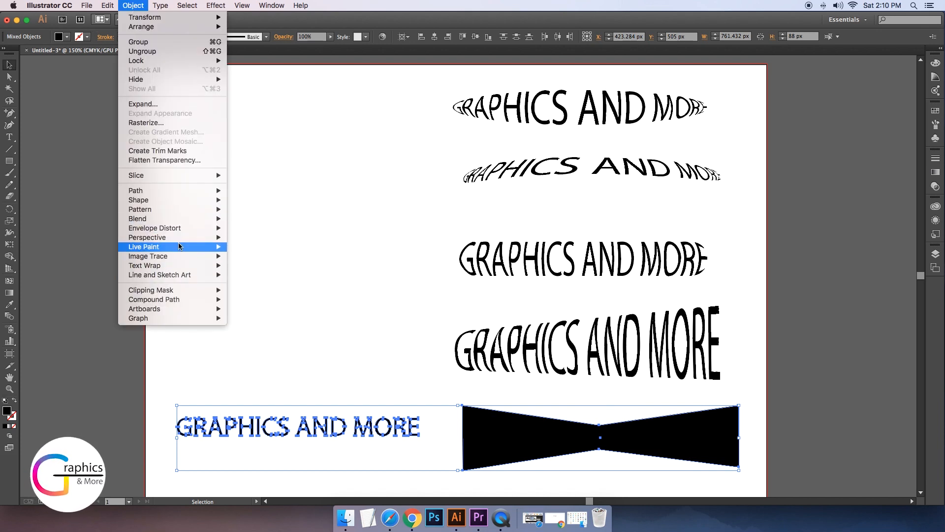
mouse_move(180, 231)
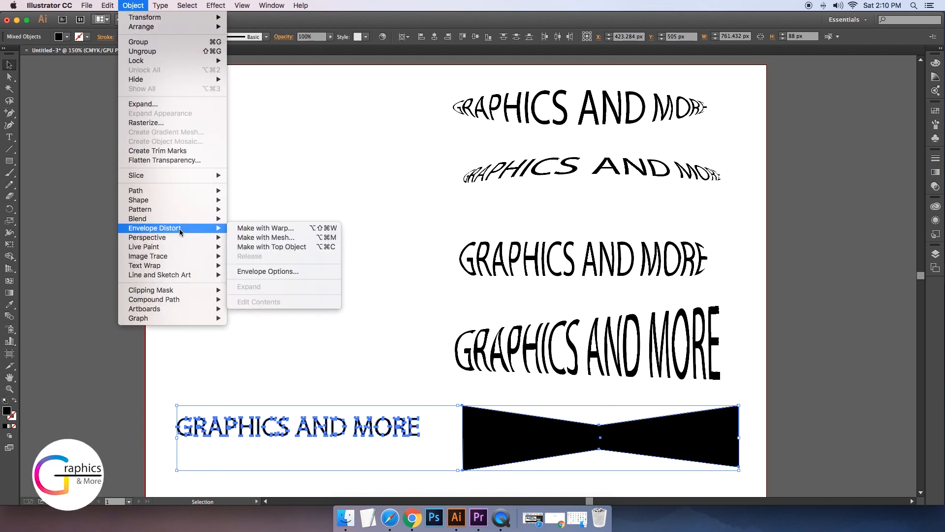
left_click(264, 247)
left_click(619, 480)
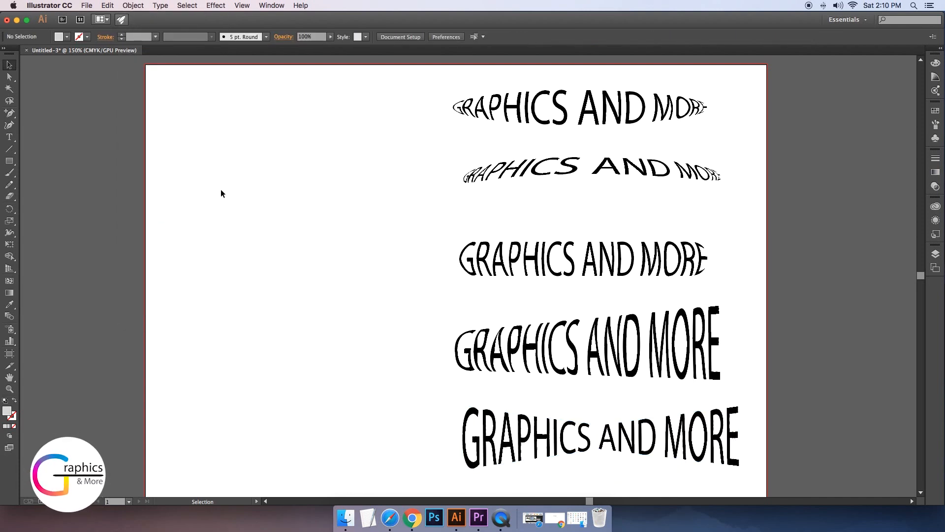
Move the ellipse-warped text to the artboard's upper left and align the arch-warped text beside it in the top row
left_click(527, 109)
left_click_drag(560, 109, 289, 113)
left_click(392, 196)
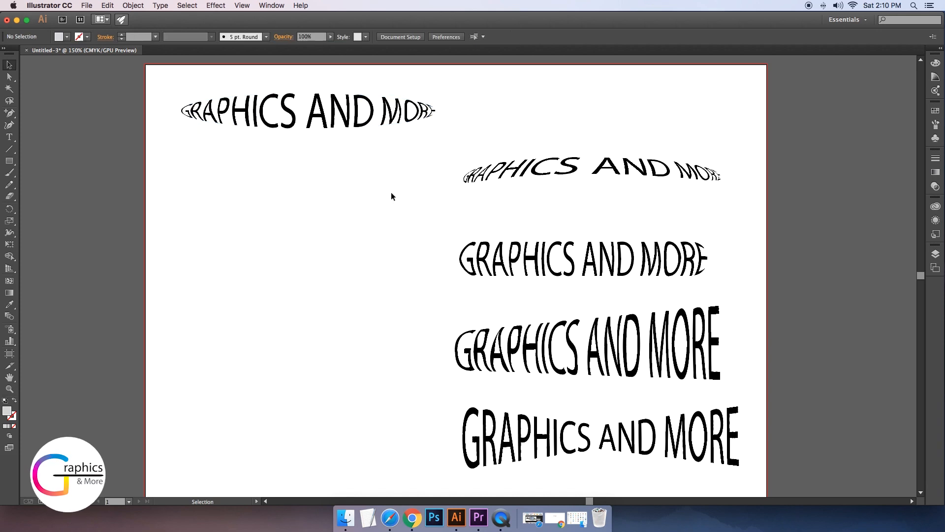
left_click_drag(548, 174, 545, 109)
Place the rounded-rectangle text below the ellipse text and the tapered text below the arch text, forming a second row
left_click(595, 268)
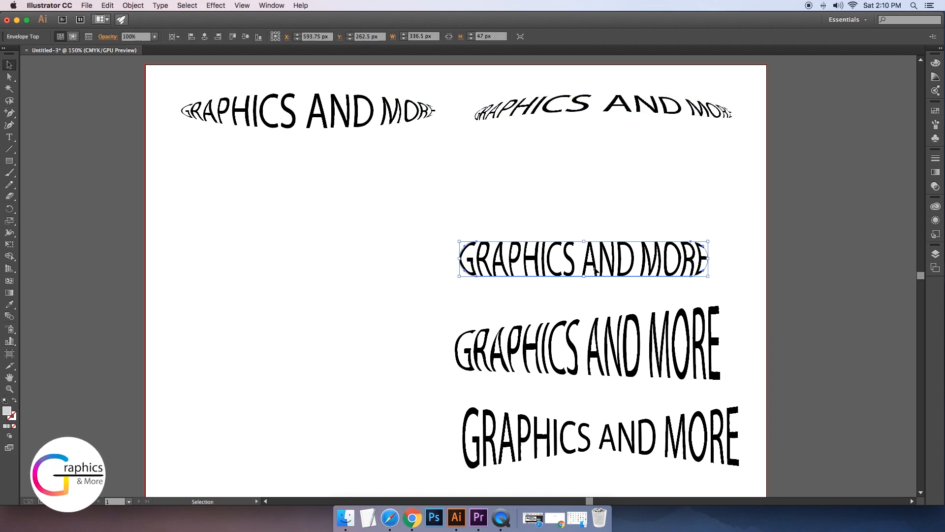
left_click_drag(553, 266, 276, 198)
left_click(443, 279)
left_click_drag(605, 345, 645, 203)
left_click(639, 302)
Move the bow-tie text to the middle of the artboard, centred below the two rows
left_click(568, 427)
left_click_drag(569, 432, 422, 300)
left_click(527, 373)
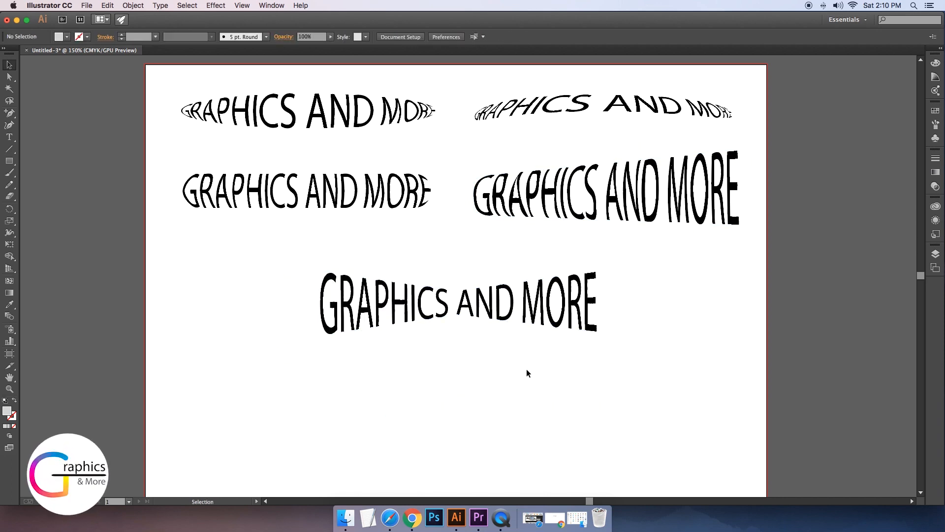
Edit the contents of the bow-tie text's envelope and set their fill to red from the swatches
scroll(506, 353, "up", 3)
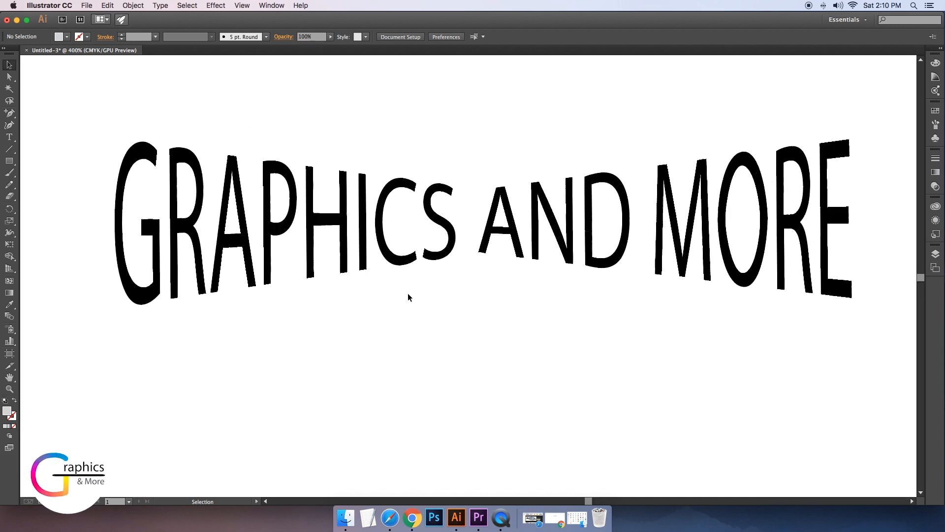
left_click(293, 242)
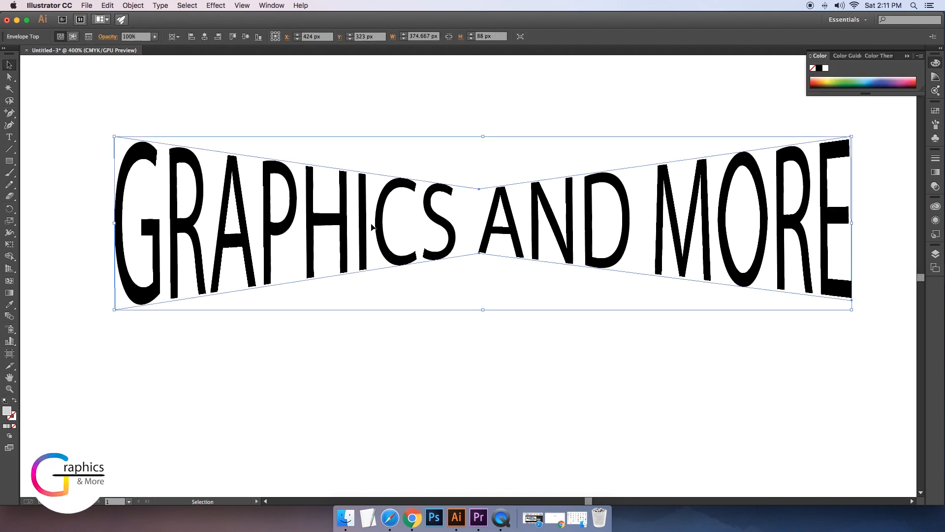
double_click(364, 223)
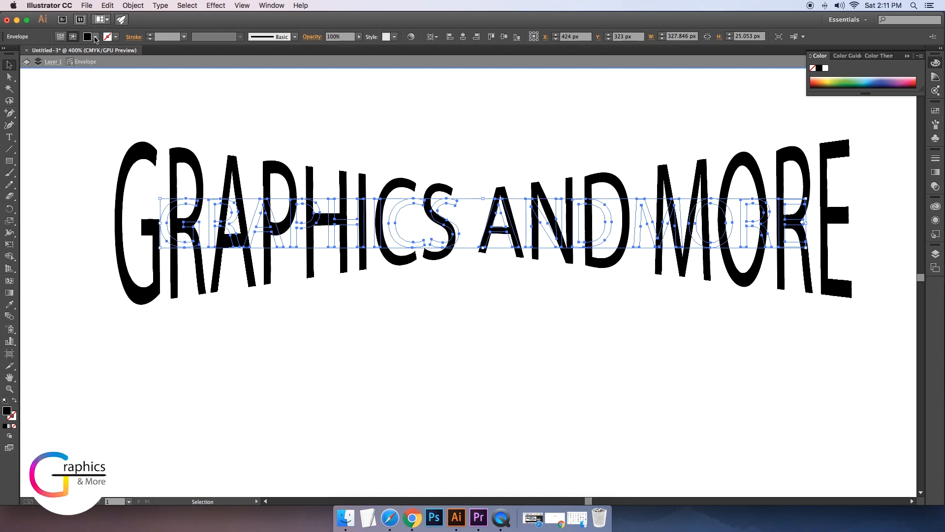
left_click(96, 38)
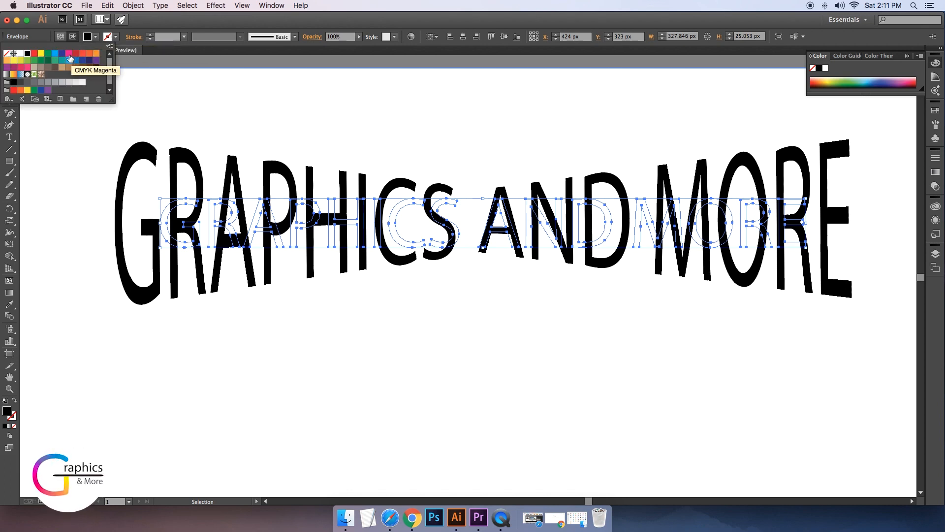
left_click(34, 54)
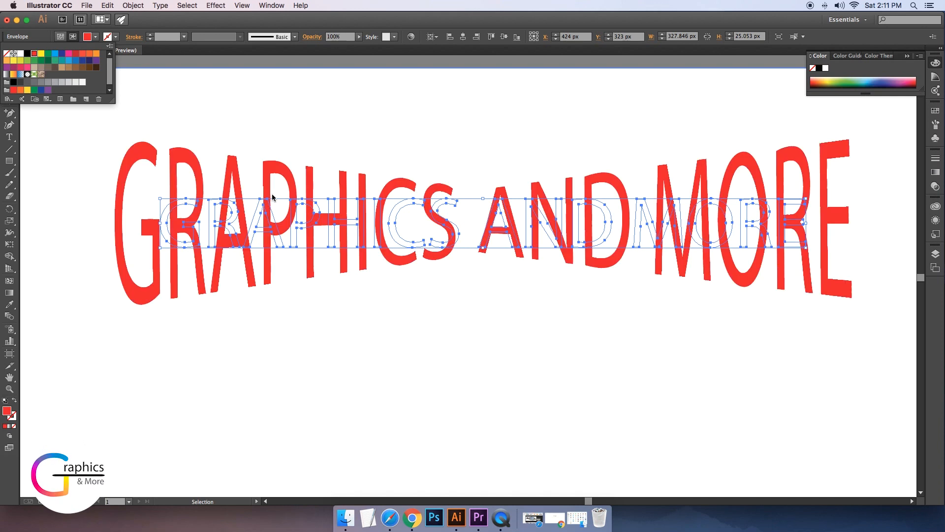
left_click(430, 318)
left_click(459, 311)
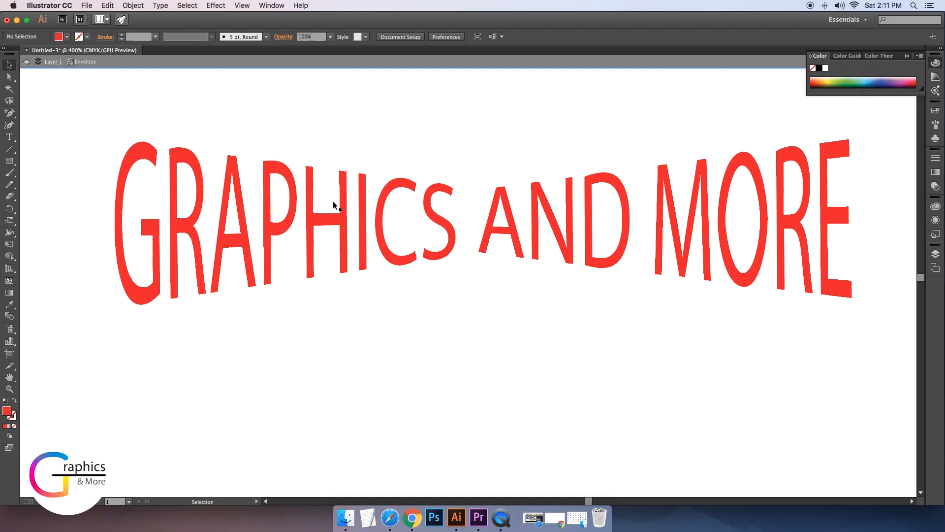
Copy and paste the red text inside the bow-tie envelope, and move the copy down below the original
left_click(313, 219)
left_click(573, 308)
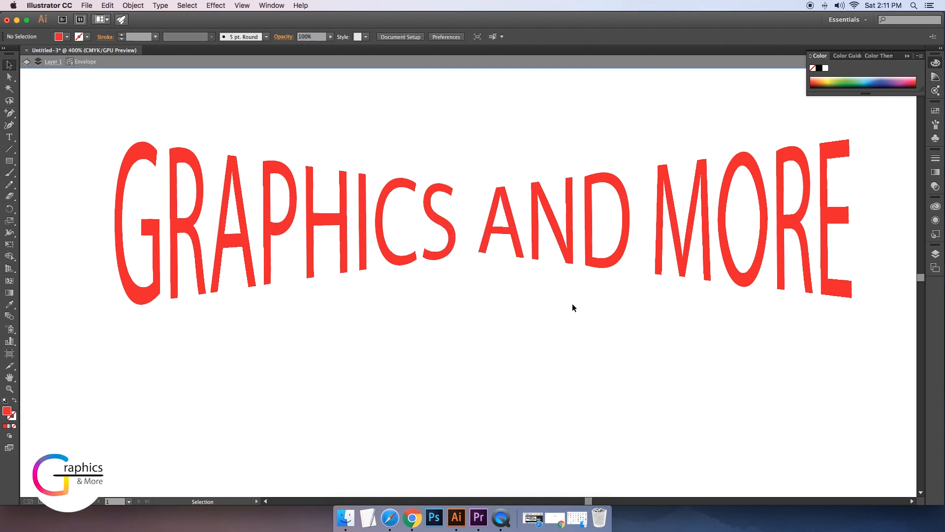
left_click(346, 209)
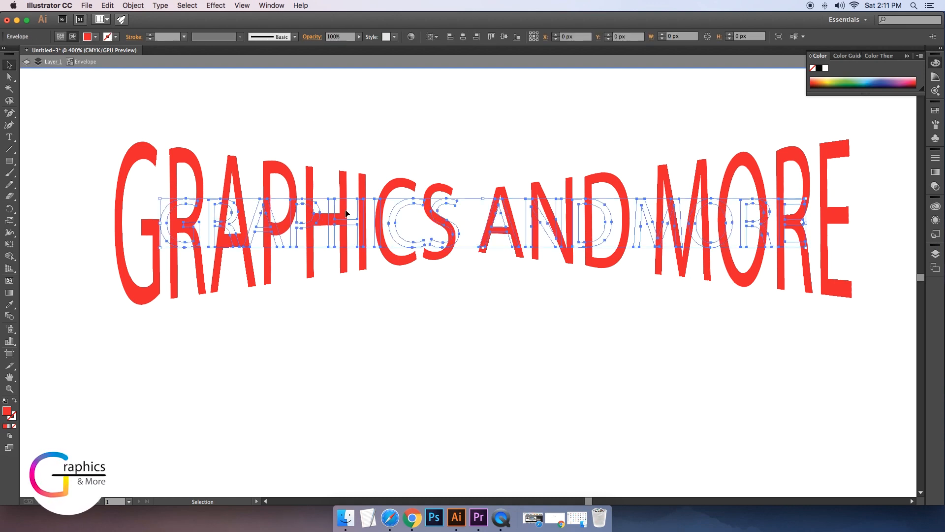
key("a")
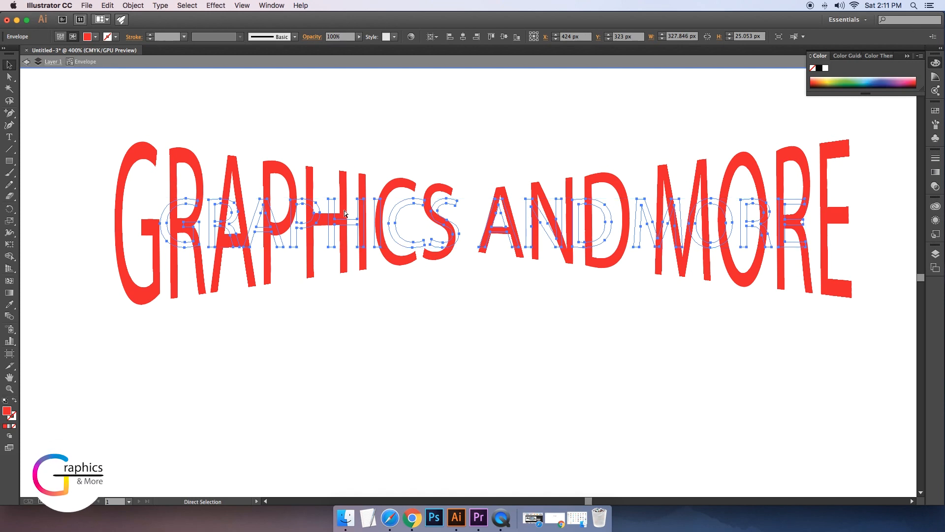
key("super+c")
key("super+v")
key("v")
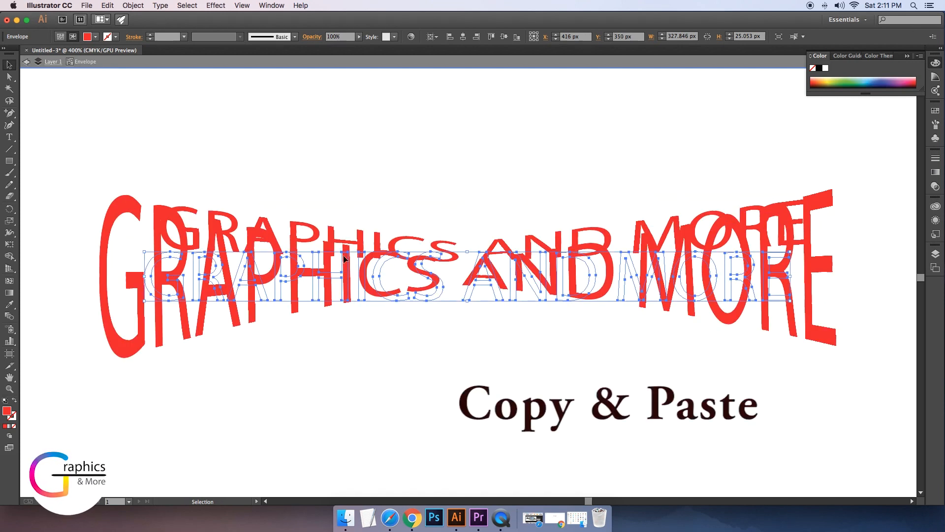
left_click_drag(313, 272, 339, 353)
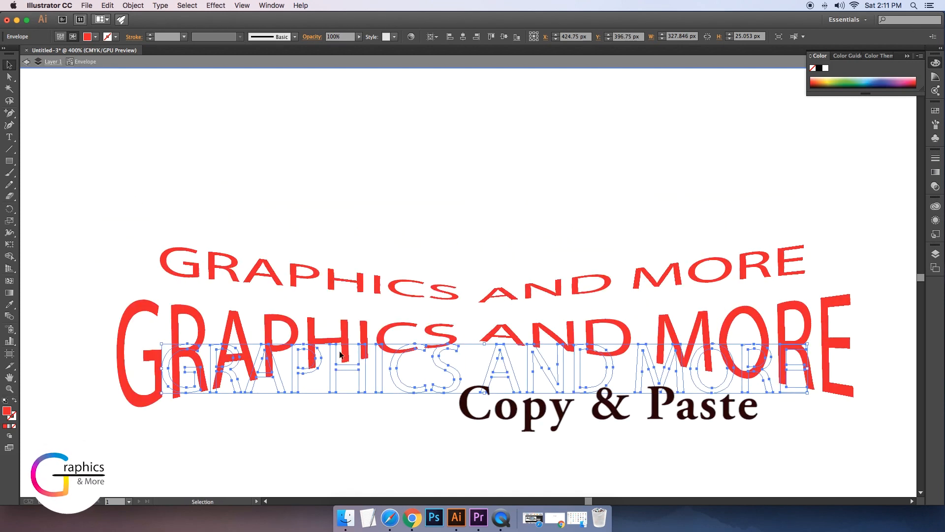
left_click(361, 292, "shift")
left_click(394, 134)
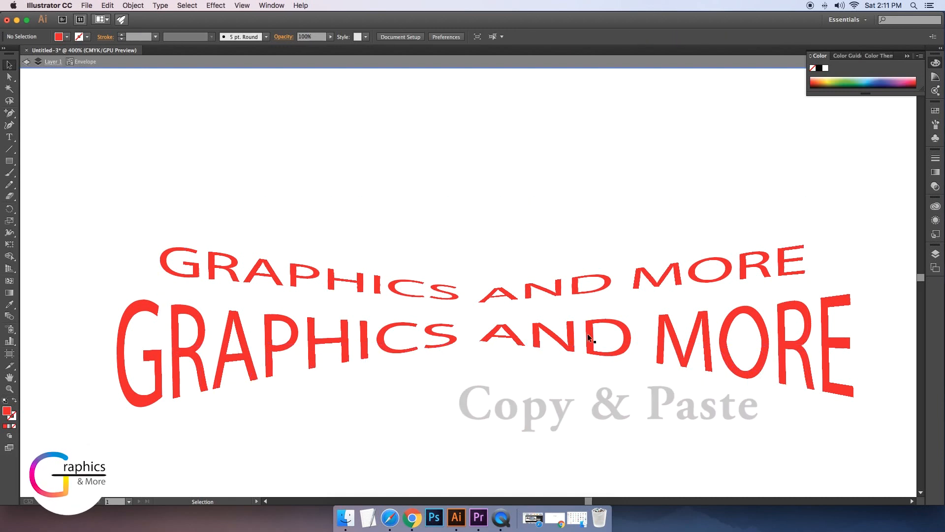
Leave the envelope's contents and move the rounded-rectangle text into the empty space above the red text
scroll(435, 309, "up", 5)
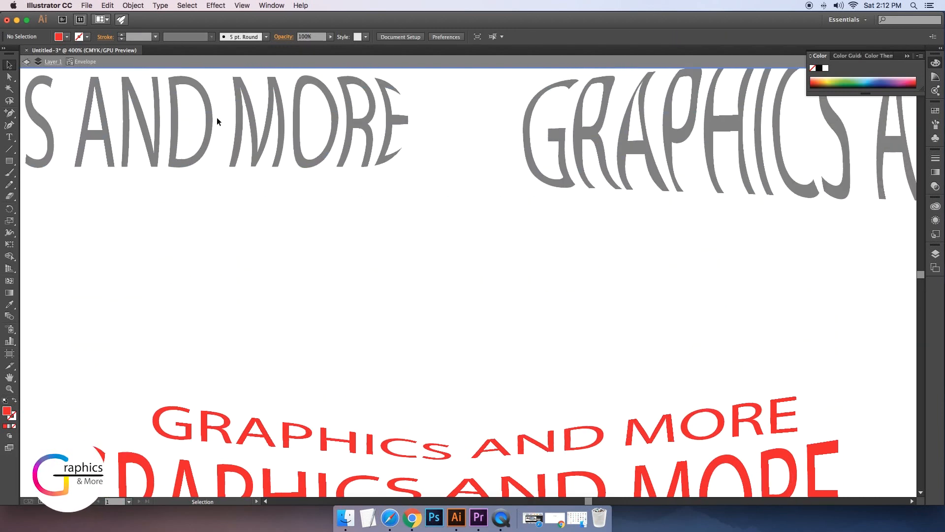
double_click(217, 122)
left_click(173, 142)
left_click_drag(157, 130, 531, 292)
left_click(840, 324)
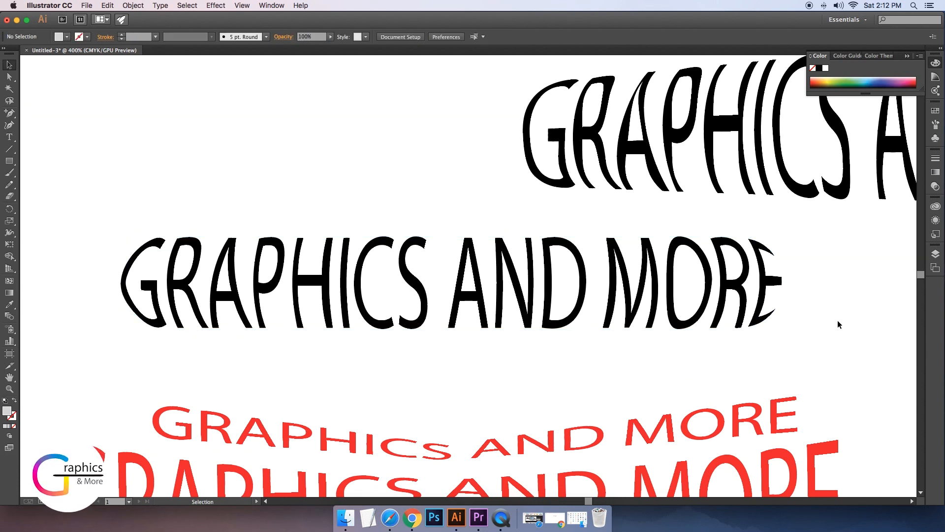
Duplicate the rounded-rectangle text, moving the pasted copy above the original and nudging the original slightly down
key("super+v")
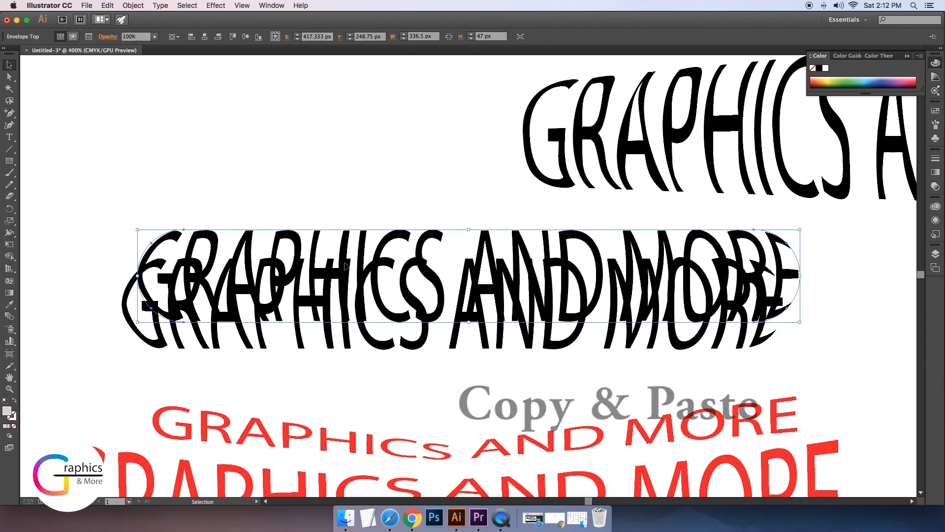
left_click_drag(341, 259, 299, 173)
left_click(468, 302)
left_click_drag(465, 305, 462, 324)
left_click(878, 341)
Move the red bow-tie text further down, and lower the bottom rounded-rectangle text to separate it from its copy
scroll(761, 350, "down", 2)
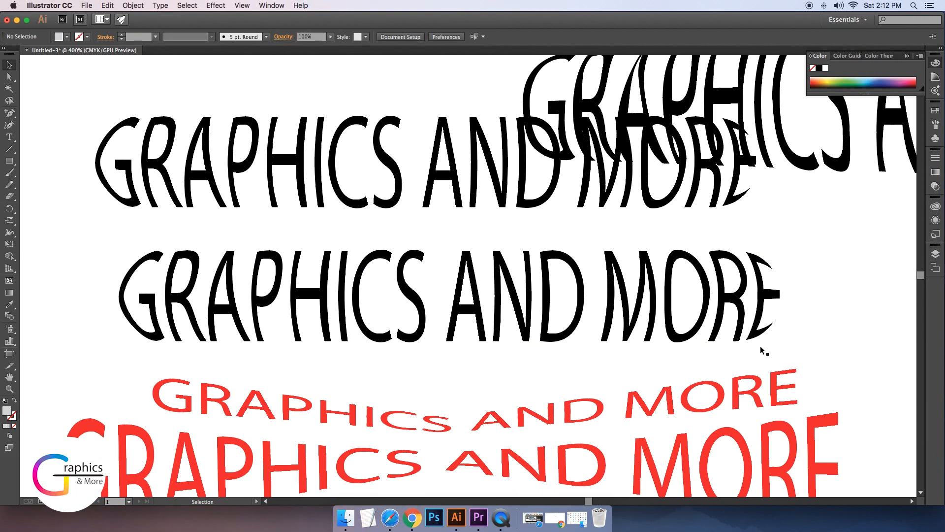
scroll(601, 390, "down", 3)
left_click_drag(558, 278, 556, 402)
scroll(494, 233, "up", 2)
left_click_drag(474, 196, 482, 263)
Edit the contents of the lower rounded-rectangle text's envelope and set their fill to blue from the swatches
double_click(334, 261)
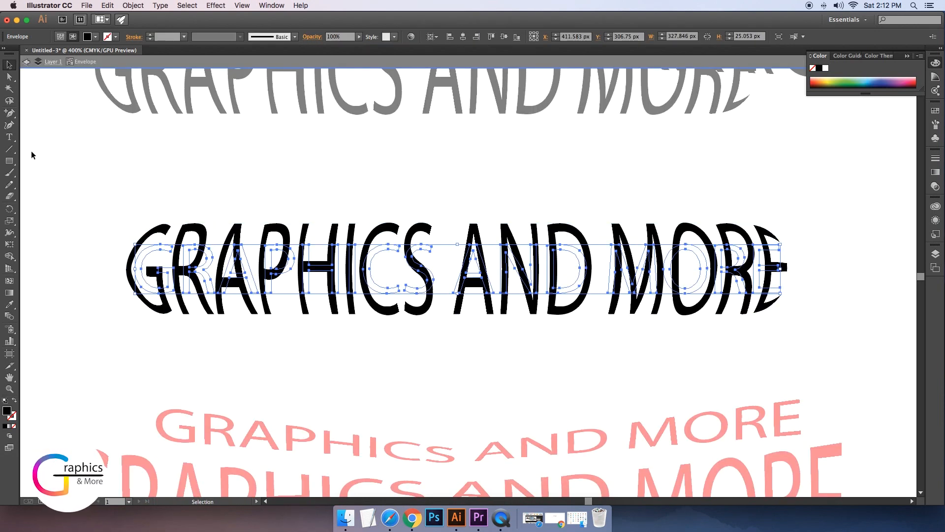
left_click(96, 40)
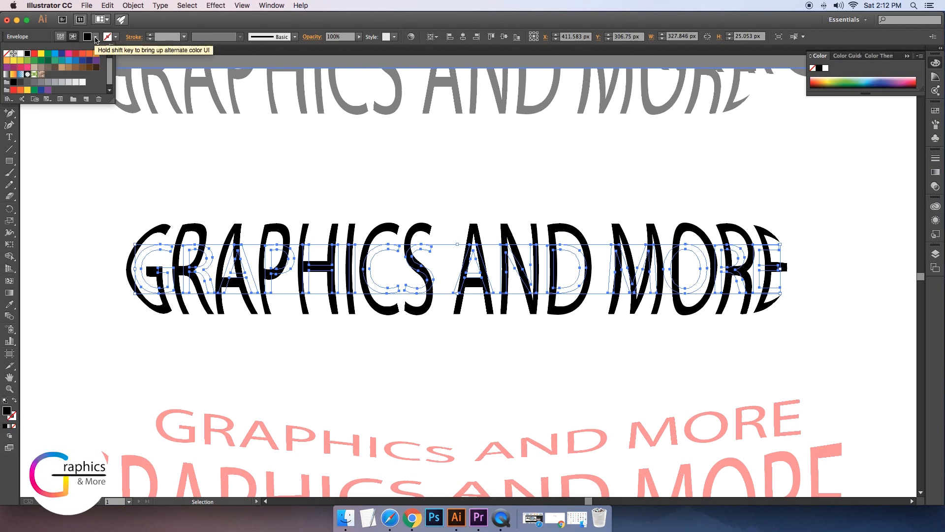
left_click(75, 61)
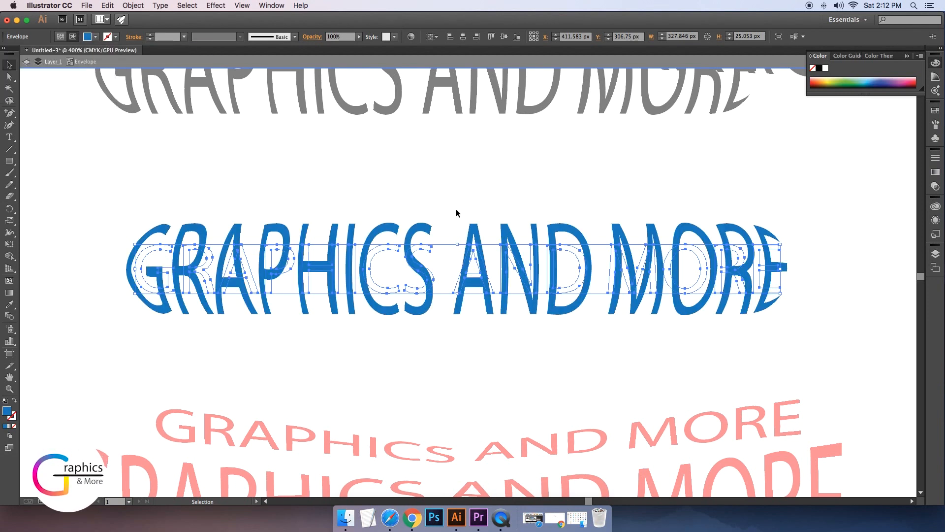
Leave the envelope's contents and lay the black rounded-rectangle copy over the blue text with a slight offset as a shadow effect
scroll(447, 209, "up", 2)
left_click(7, 65)
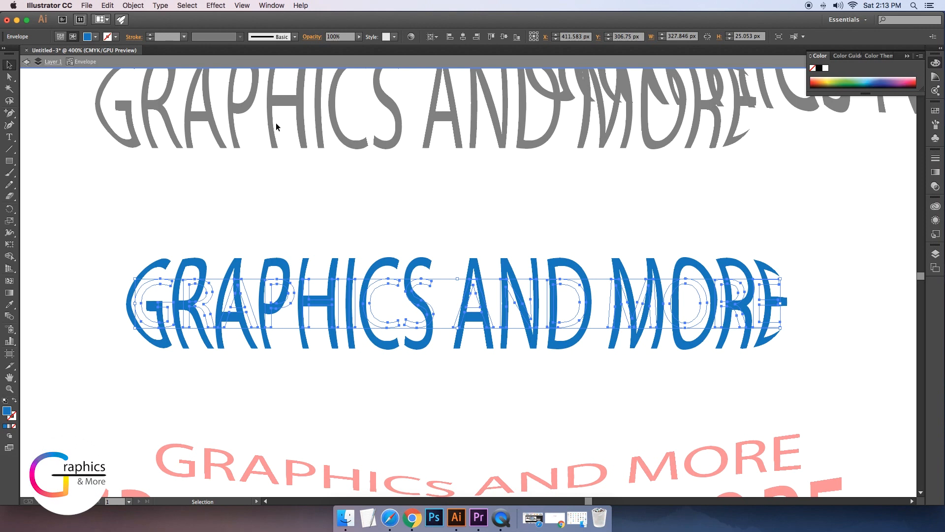
double_click(276, 123)
left_click_drag(334, 112, 340, 301)
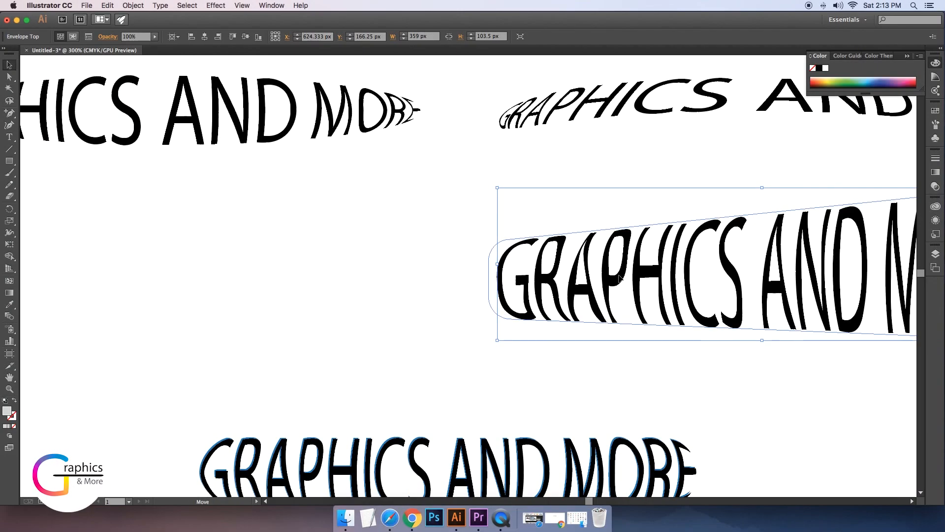
Move the tapered text into the empty space above the layered black and blue text
left_click_drag(640, 276, 312, 333)
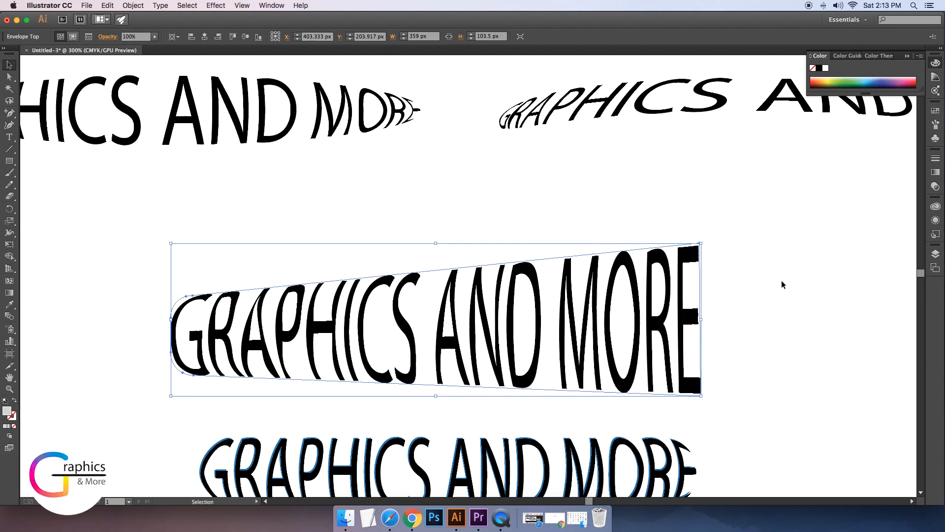
Flare the narrow end of the tapered text's envelope by moving its upper-left anchor up and its lower-left anchor down
left_click(783, 280)
left_click(9, 77)
left_click(398, 296)
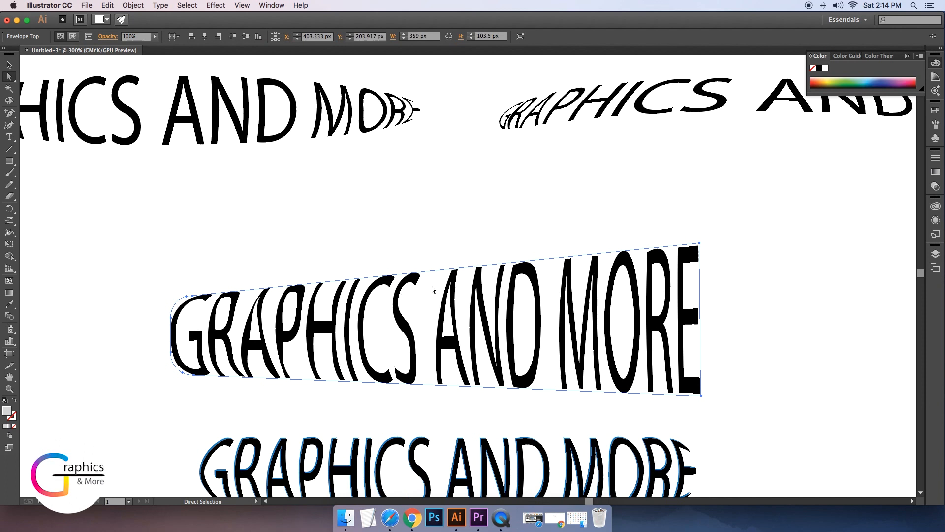
left_click(187, 296)
left_click_drag(187, 296, 182, 268)
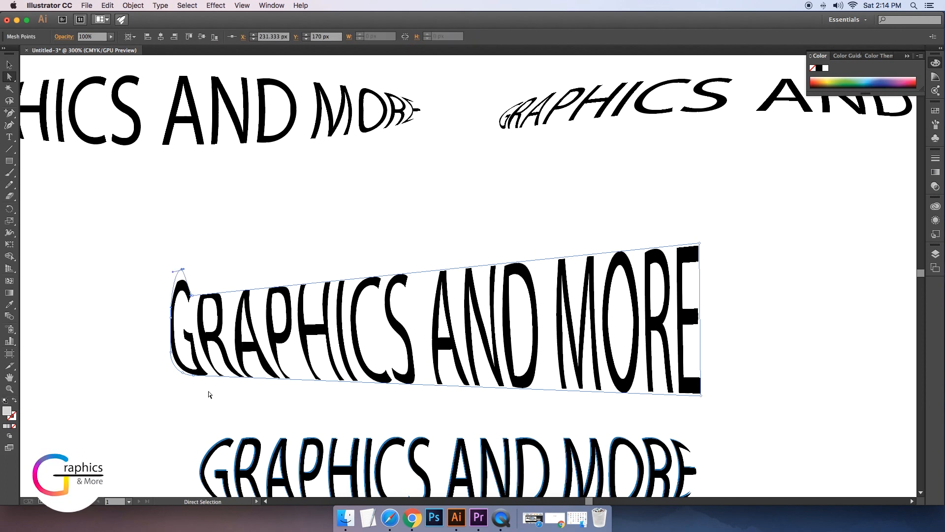
left_click_drag(193, 375, 178, 391)
left_click(219, 393)
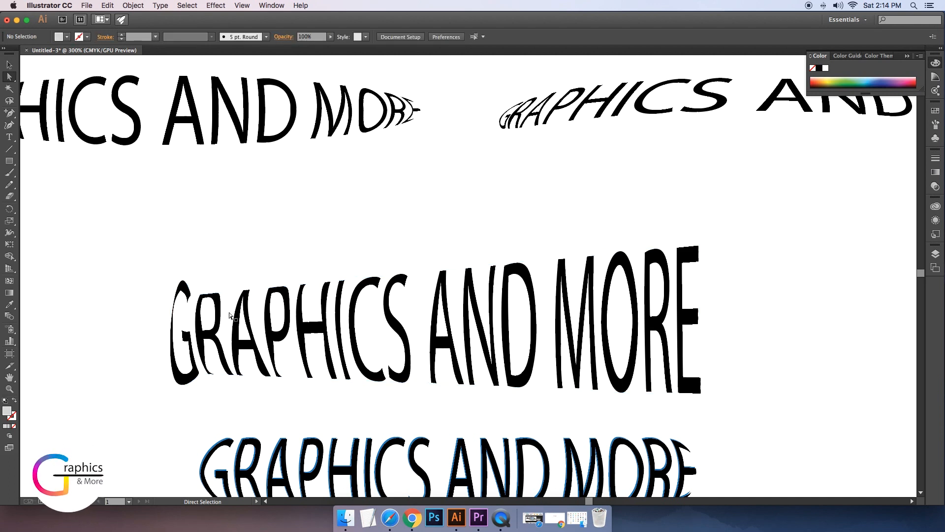
Pull the anchors along the tapered envelope's left edge outward so that the edge bulges around the letter G
left_click(174, 332)
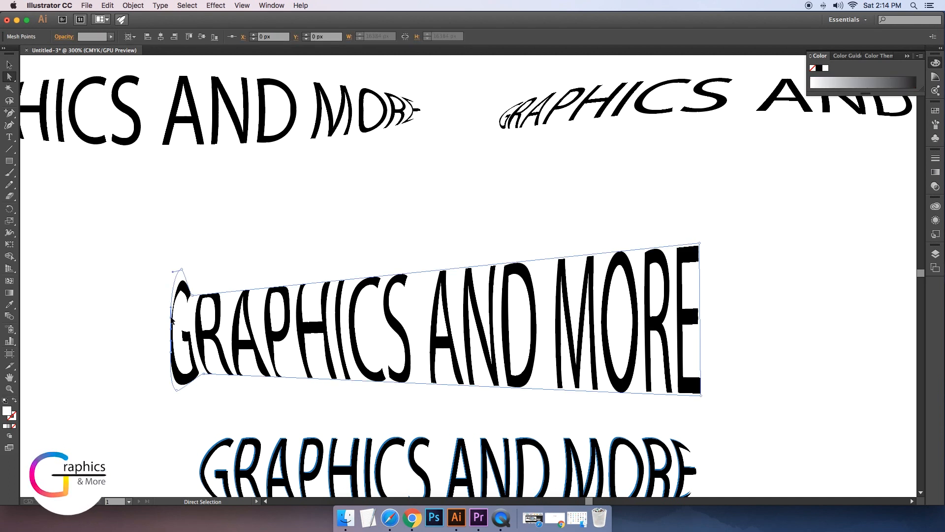
left_click_drag(172, 319, 163, 318)
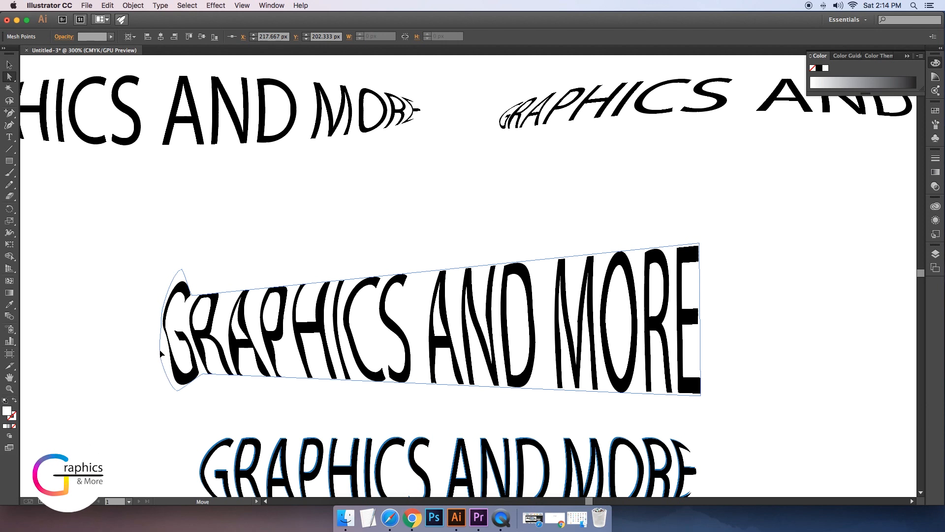
left_click_drag(171, 355, 193, 369)
left_click_drag(162, 319, 158, 318)
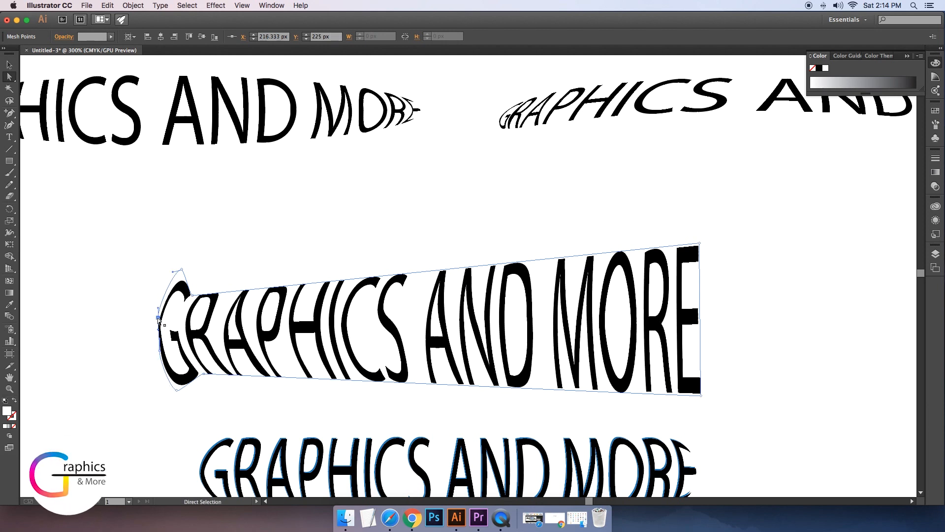
left_click(145, 311)
Move the tapered envelope's two right corner anchors inward to reduce the height of its wide end
left_click(524, 323)
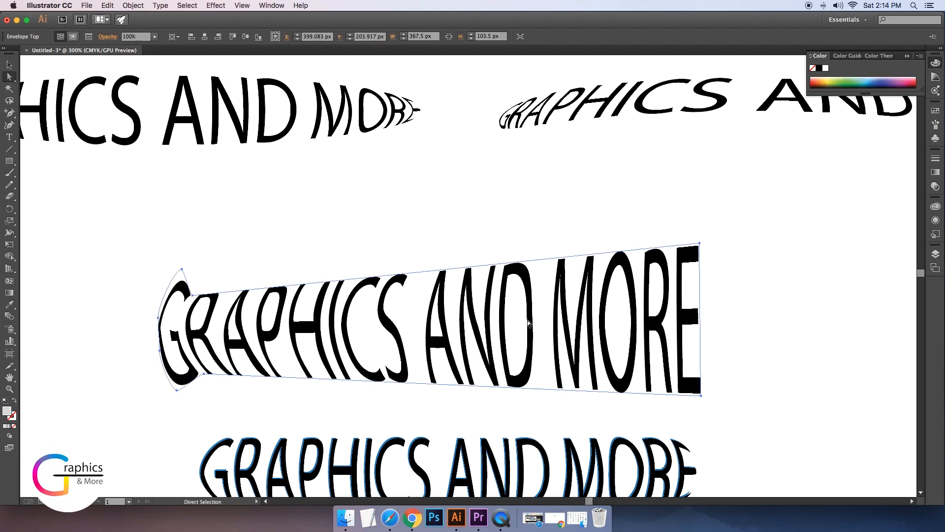
left_click_drag(699, 245, 690, 262)
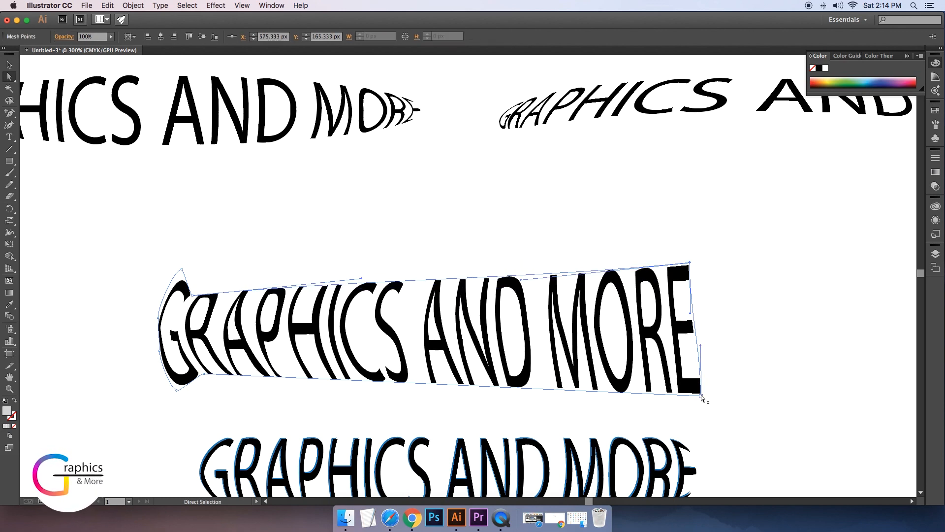
left_click_drag(701, 395, 689, 383)
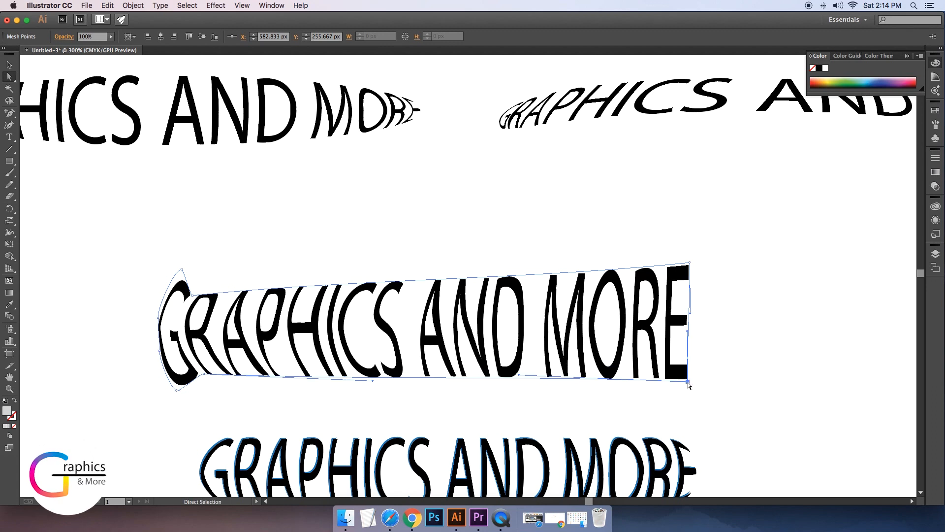
left_click(761, 373)
Add an anchor point midway on the tapered envelope's upper and lower edges, and pull both outward for a bulge in the middle
left_click(381, 324)
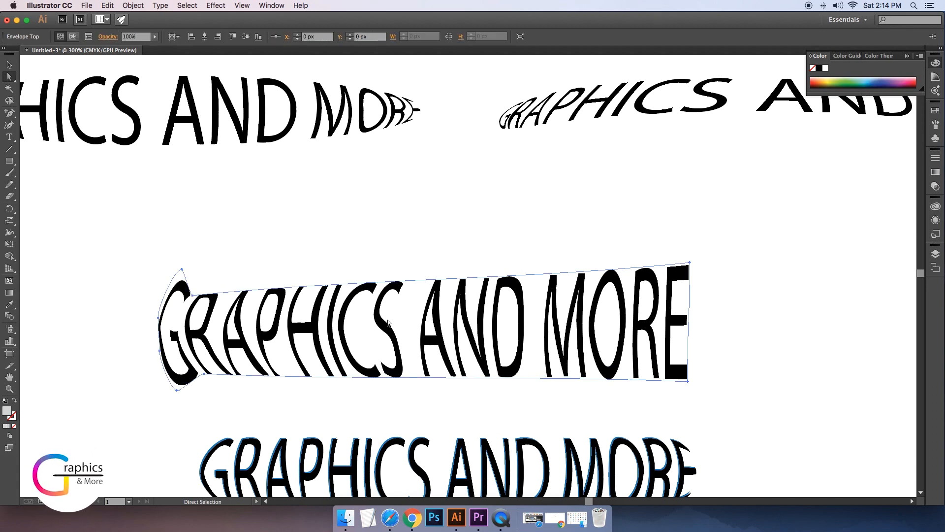
left_click(11, 115)
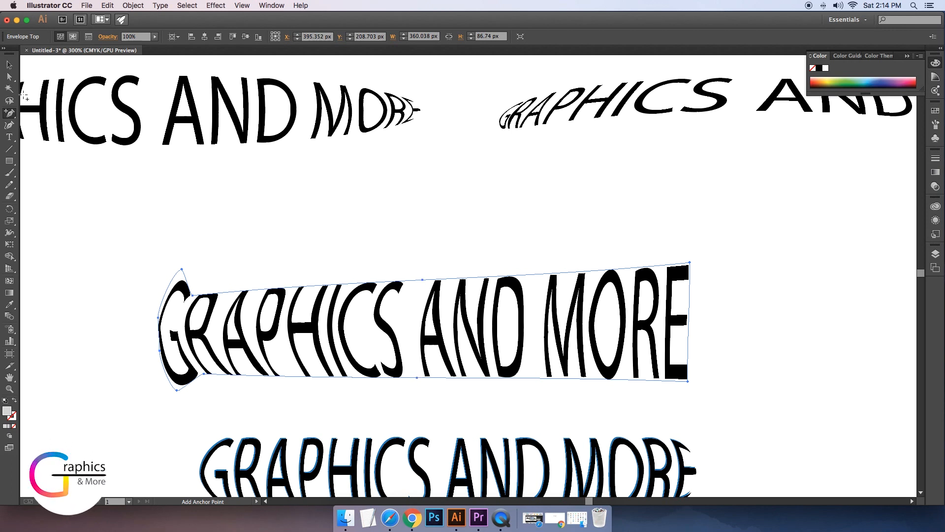
left_click(9, 64)
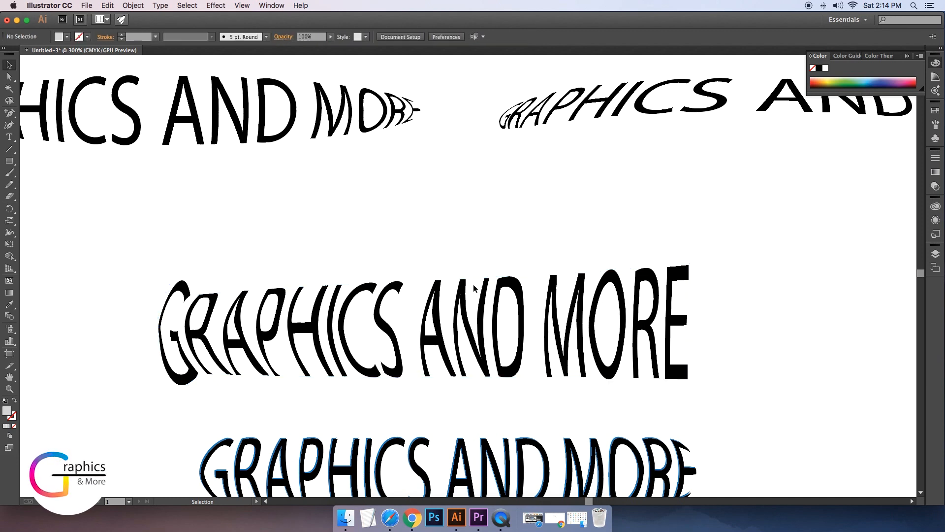
left_click(9, 76)
left_click_drag(424, 284, 428, 267)
left_click_drag(418, 382, 419, 396)
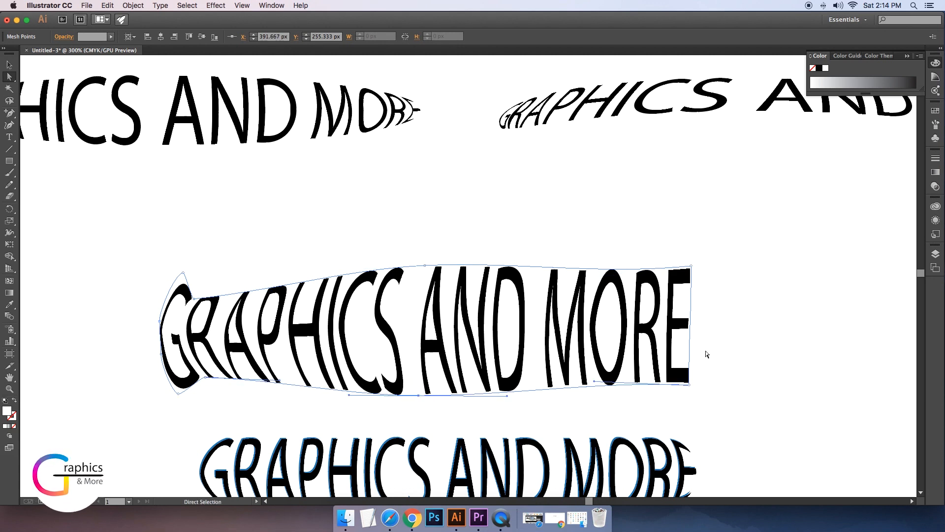
left_click(799, 334)
Move the black lens-shaped text into the empty space above the tapered text
scroll(800, 334, "up", 3)
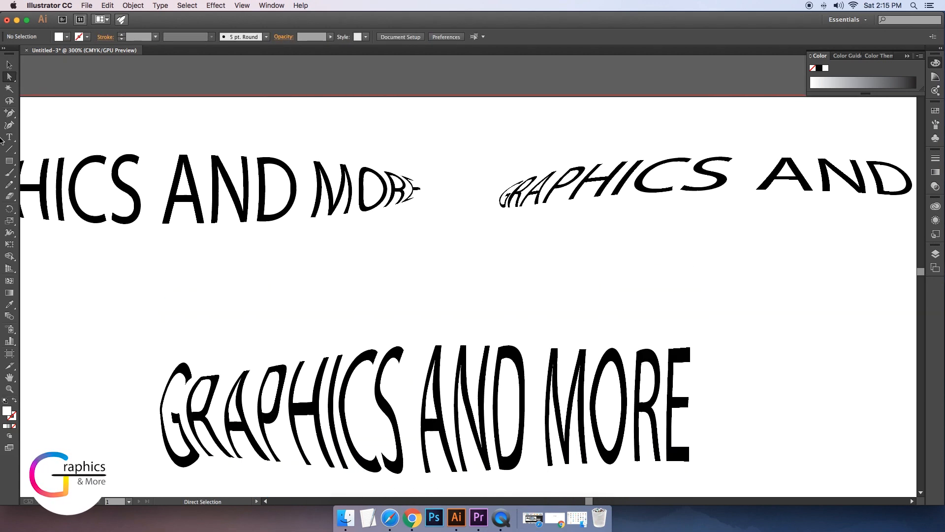
left_click_drag(126, 187, 397, 264)
left_click(764, 275)
Edit the contents of the lens-shaped text's envelope and give them a red stroke and a yellow fill
double_click(337, 261)
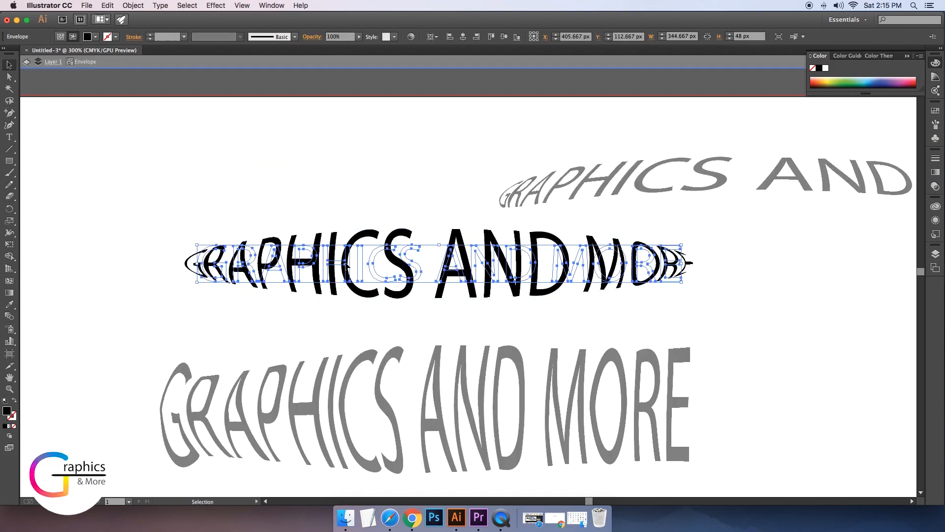
left_click(115, 36)
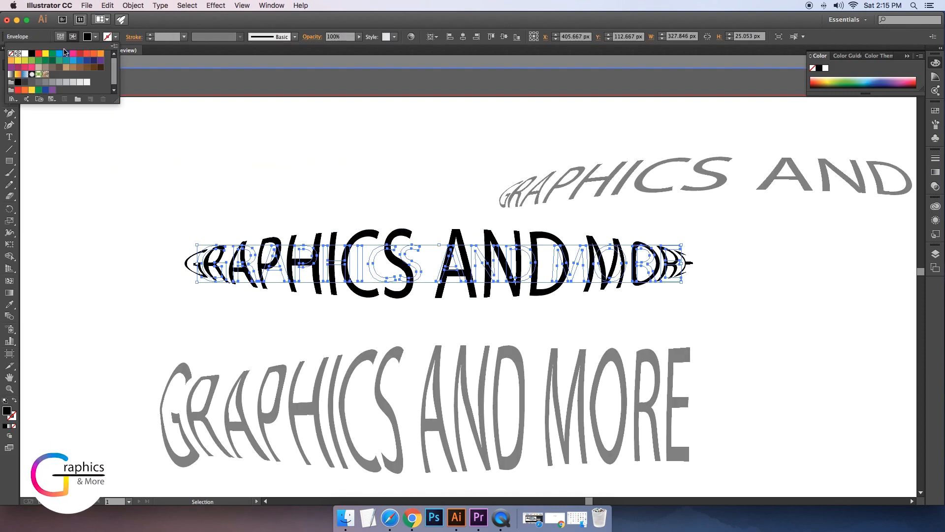
left_click(38, 53)
left_click(96, 37)
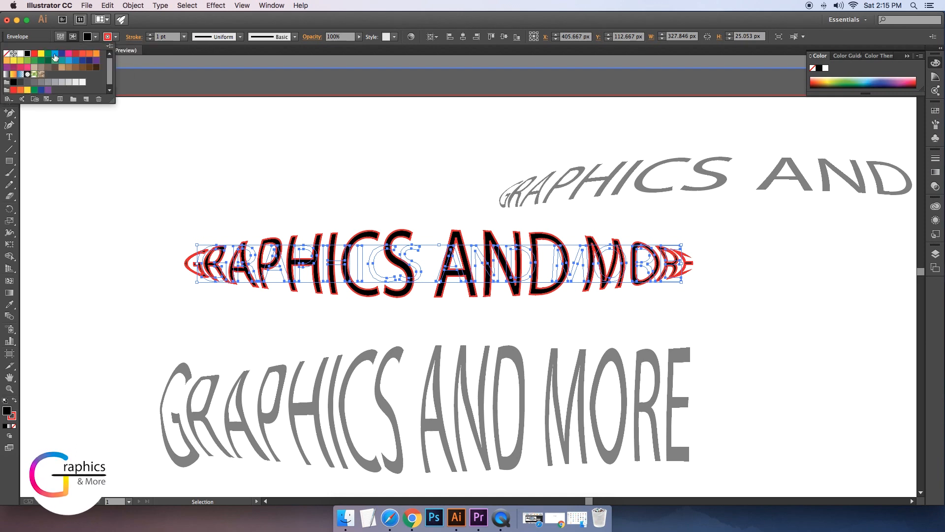
left_click(41, 53)
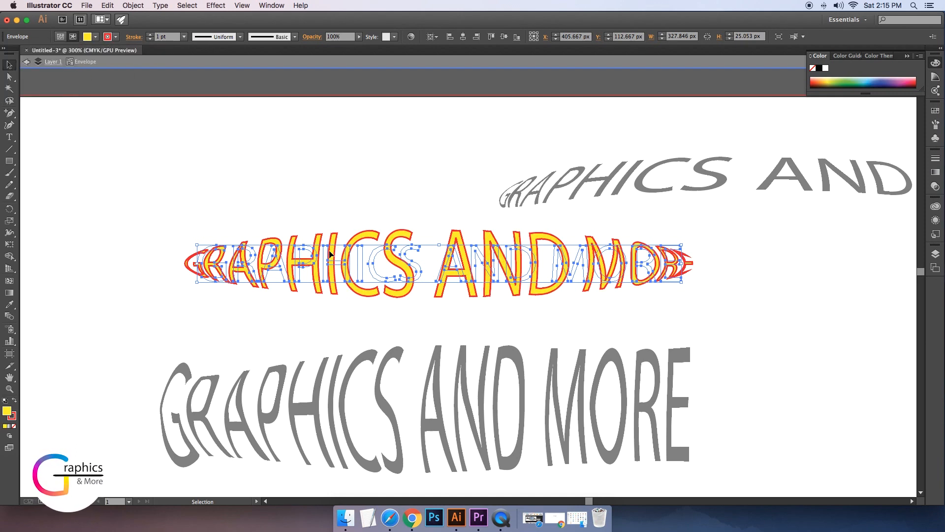
Leave the envelope's contents and lower the yellow lens-shaped text slightly toward the tapered text
left_click(341, 194)
left_click_drag(439, 279, 439, 296)
left_click(579, 320)
double_click(460, 384)
Move the arched text into the empty space directly above the yellow text
scroll(835, 388, "up", 1)
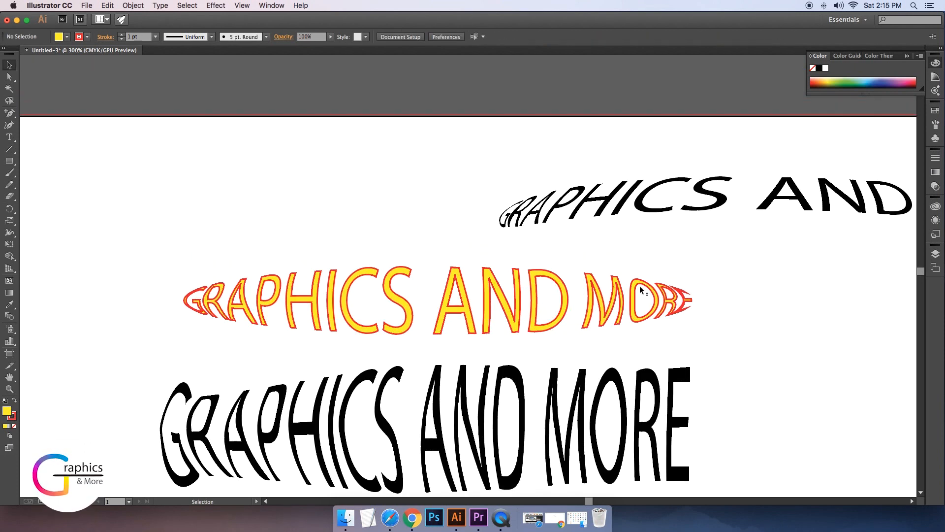
left_click_drag(653, 202, 338, 193)
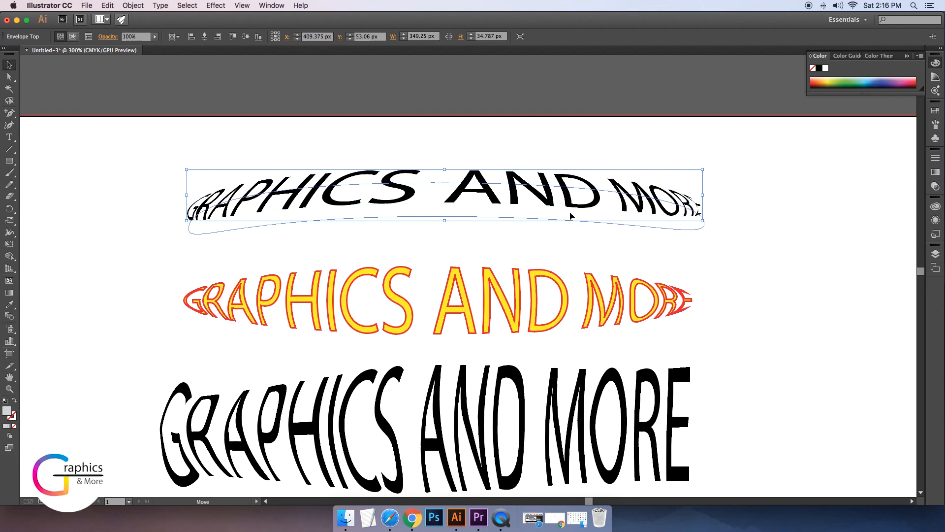
left_click_drag(570, 214, 570, 214)
left_click(823, 260)
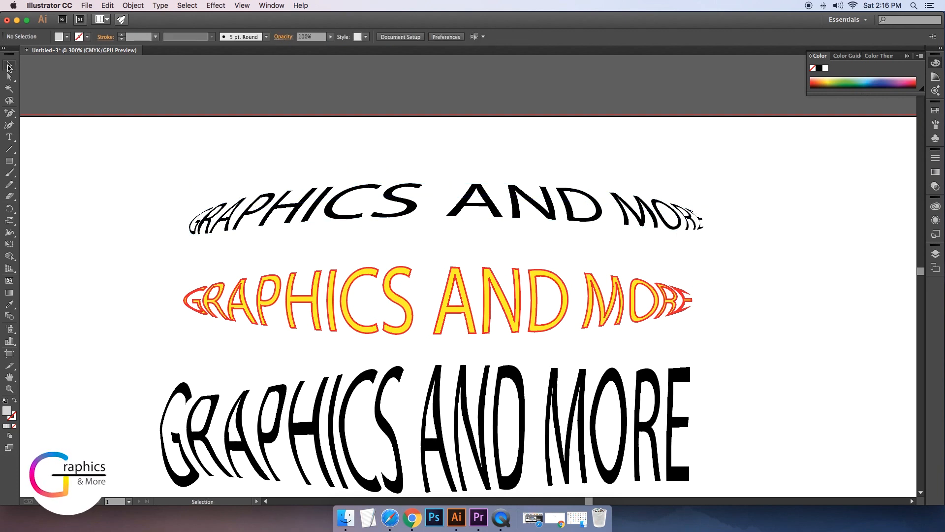
Narrow the arched text to about 211 px wide, keeping its height and centring it above the yellow text
left_click(10, 76)
left_click(341, 220)
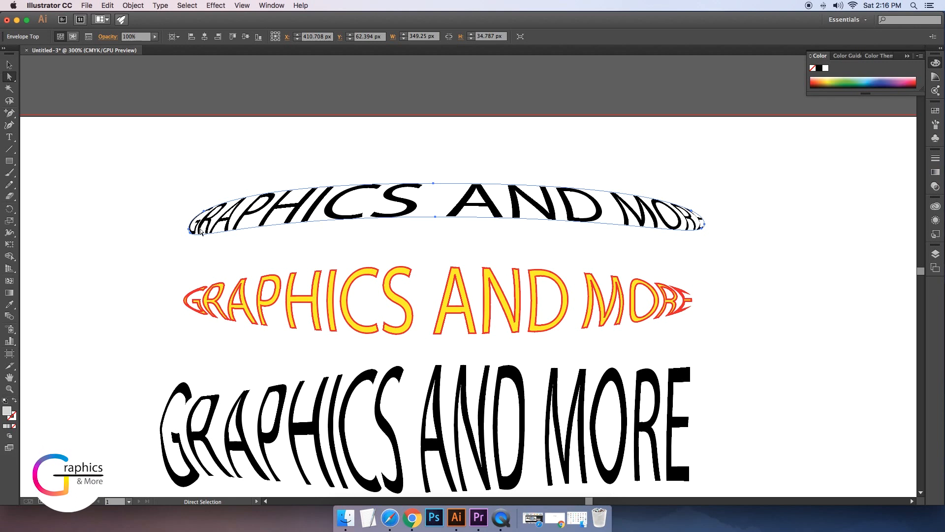
left_click(10, 65)
left_click_drag(188, 209, 587, 209)
left_click(289, 217)
left_click(289, 216)
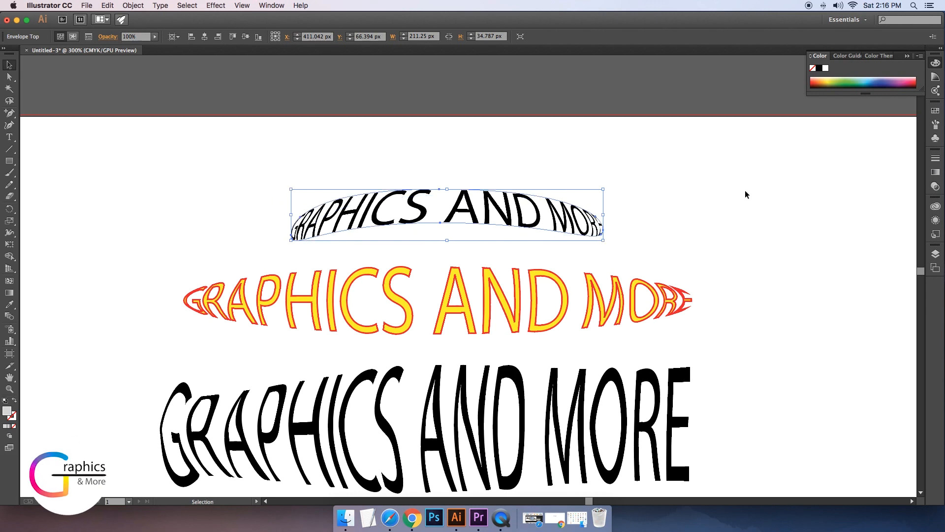
Edit the contents of the arched text's envelope and set their fill to crimson red from the swatches
double_click(443, 212)
left_click(96, 40)
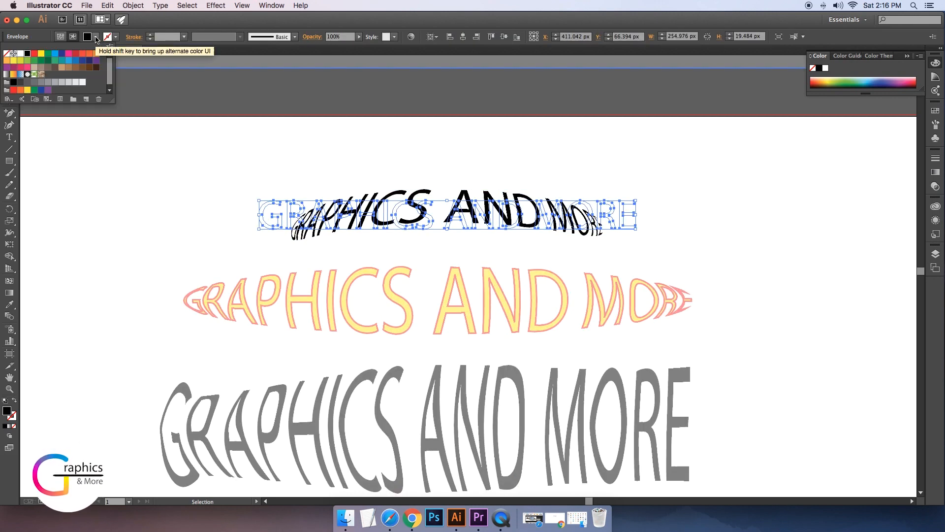
left_click(69, 54)
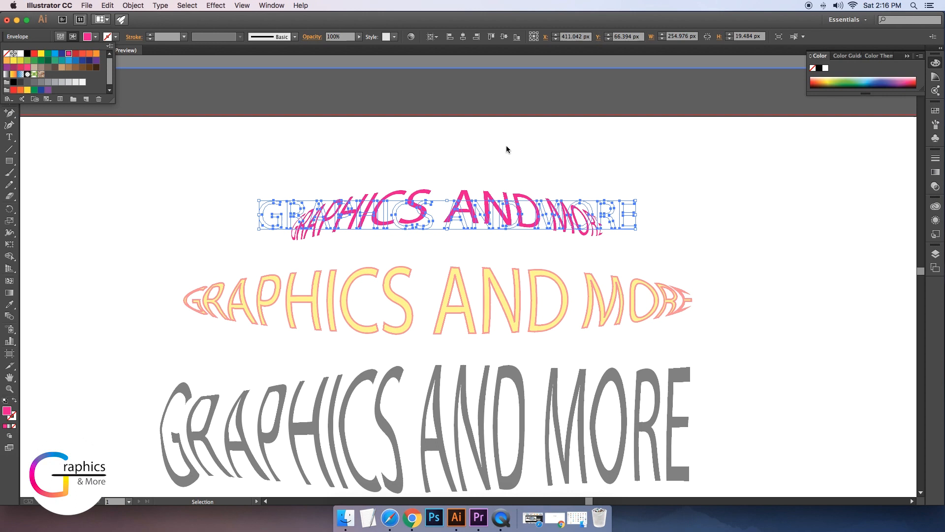
left_click(76, 54)
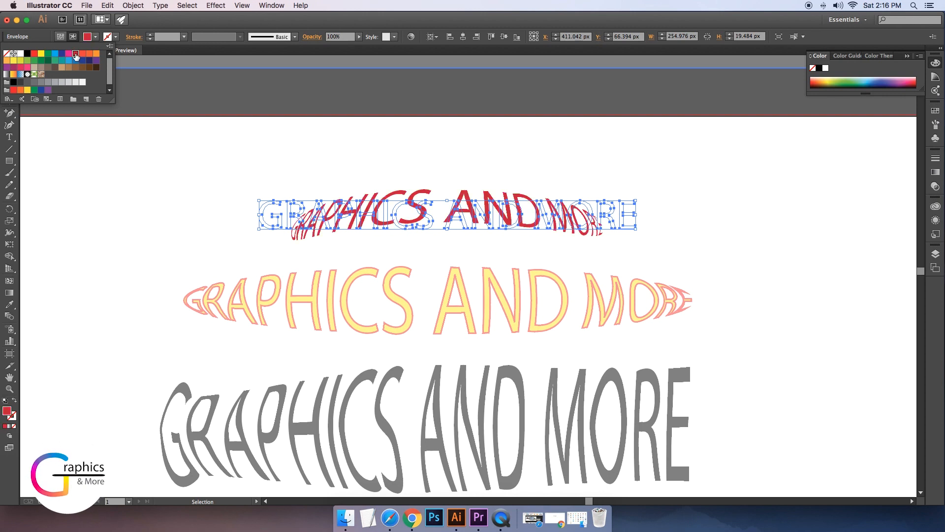
left_click(455, 162)
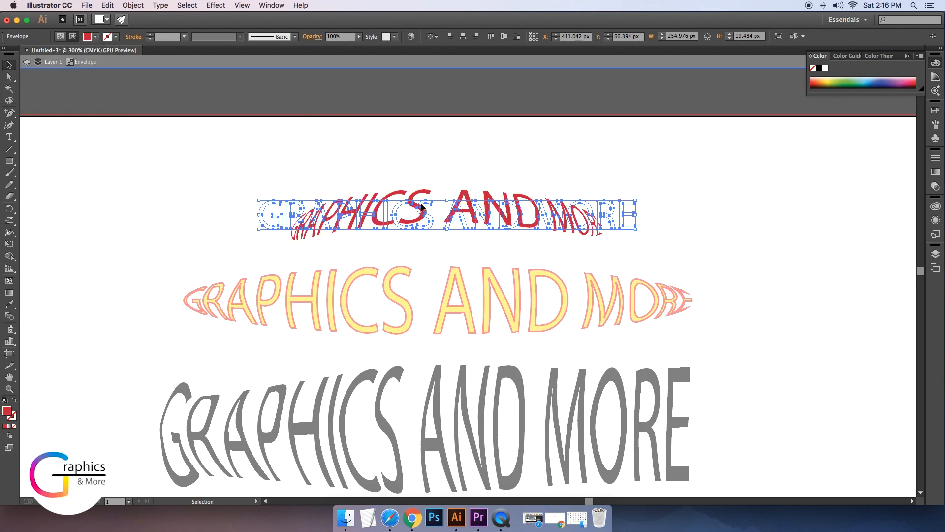
left_click(416, 209)
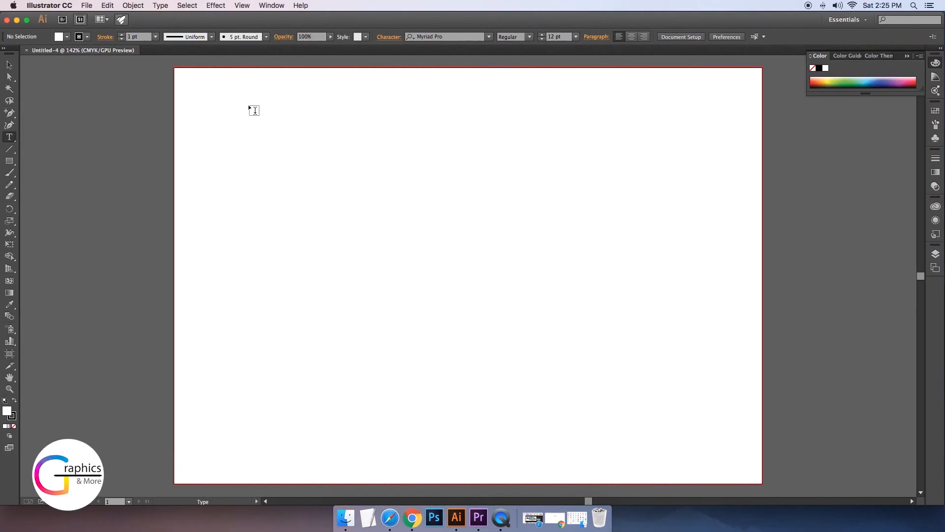
Add the text line GRAPHICS AND MORE in the upper part of the blank artboard and move it slightly down
left_click(254, 110)
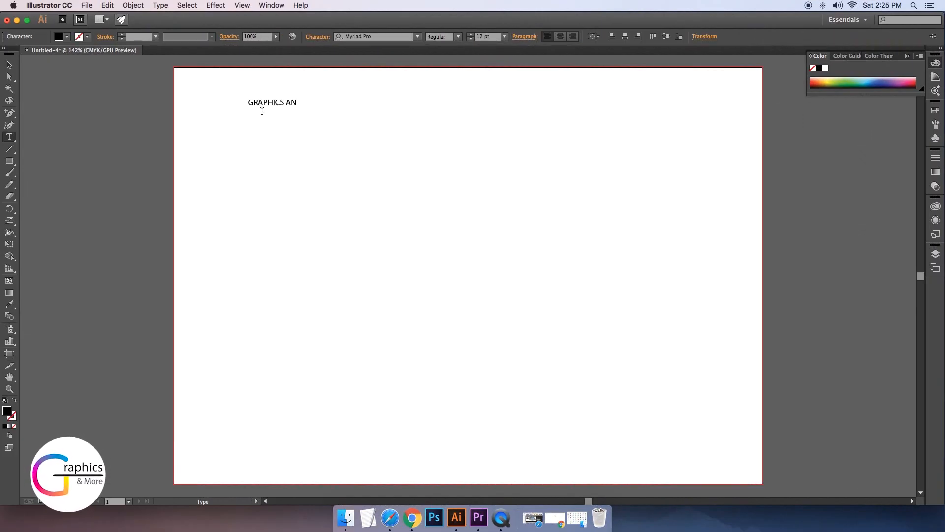
key("Escape")
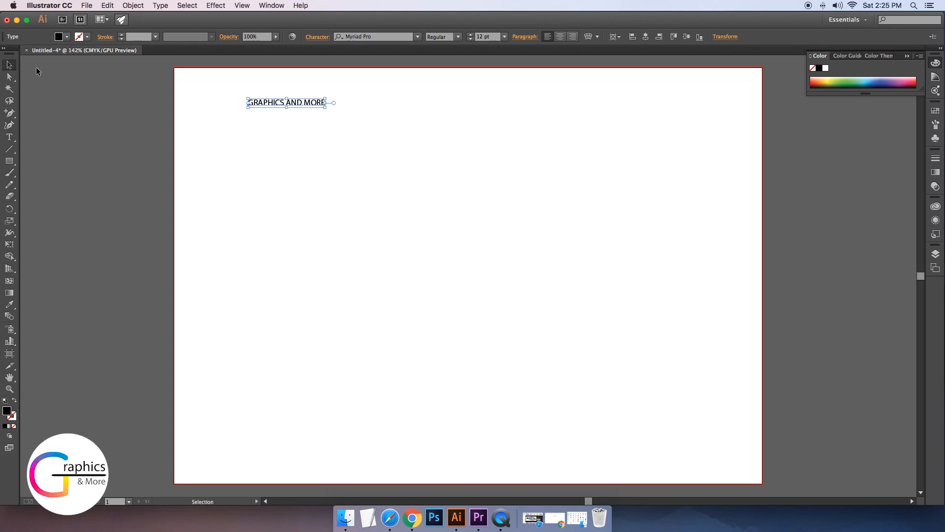
left_click_drag(268, 105, 271, 138)
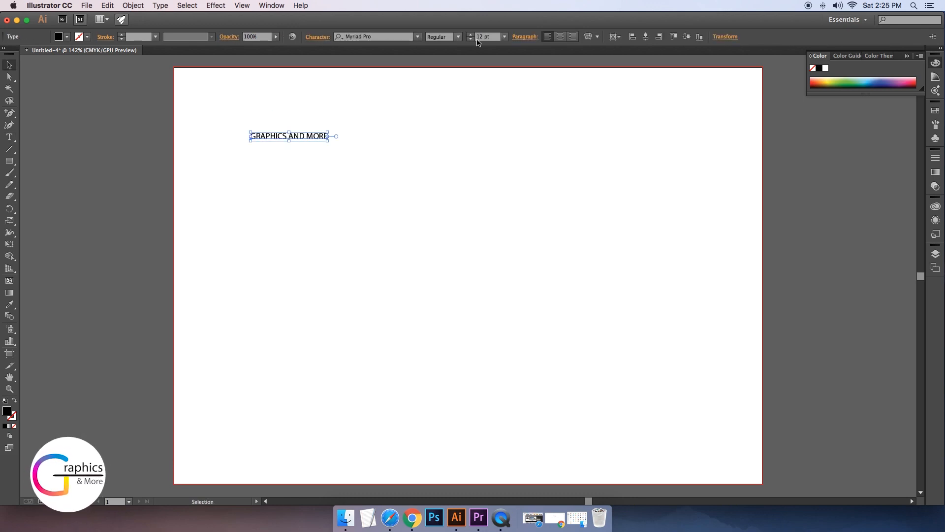
Set the font size of the GRAPHICS AND MORE text to 48 pt
left_click(504, 36)
left_click(518, 158)
left_click(504, 37)
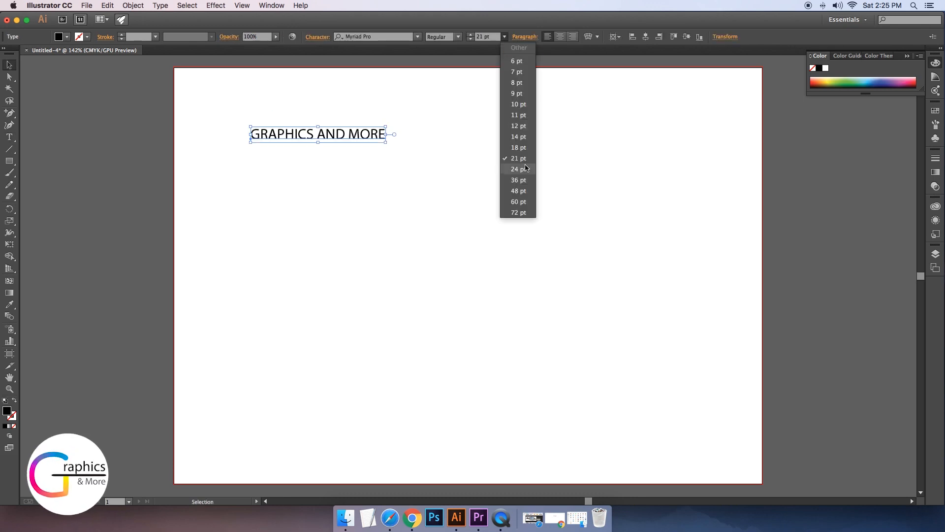
left_click(519, 181)
left_click(504, 37)
left_click(520, 191)
Position the enlarged text near the horizontal centre of the artboard's upper half and deselect it
left_click_drag(414, 129, 424, 190)
left_click(654, 199)
left_click(553, 210)
left_click(569, 222)
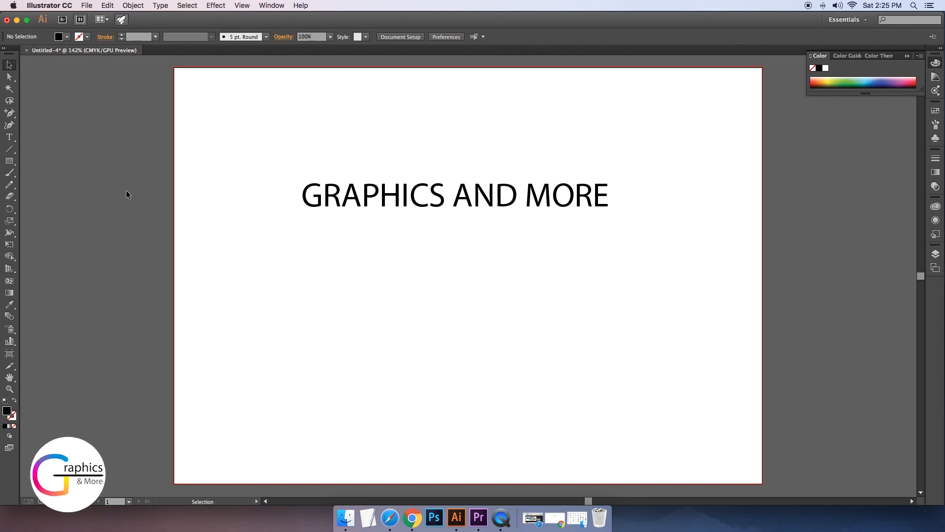
Draw a flat black ellipse about 503 px wide and 73 px high below the text, and nudge it slightly left
left_click_drag(10, 161, 59, 186)
left_click_drag(292, 271, 644, 321)
left_click(9, 65)
left_click_drag(547, 291, 551, 291)
left_click(681, 232)
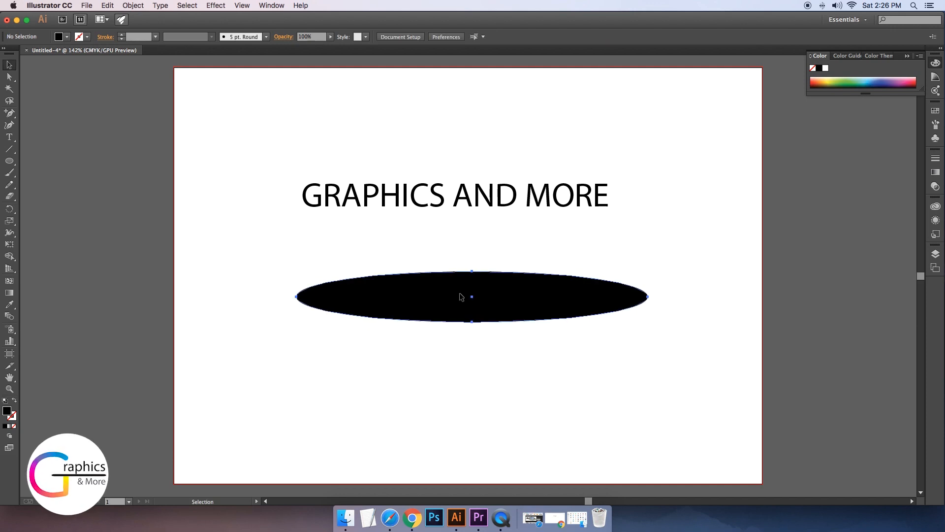
left_click_drag(461, 297, 452, 296)
Adjust the ellipse's left anchor and handle, pull its top and bottom anchors outward, and shift the whole shape left
key("a")
left_click(287, 296)
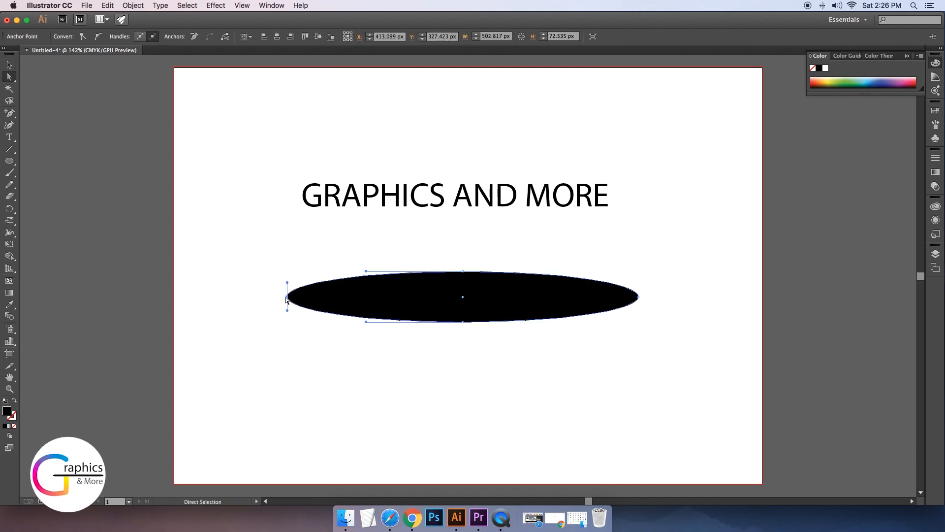
mouse_move(287, 309)
left_mouse_down()
mouse_move(294, 312)
mouse_move(283, 300)
left_mouse_up()
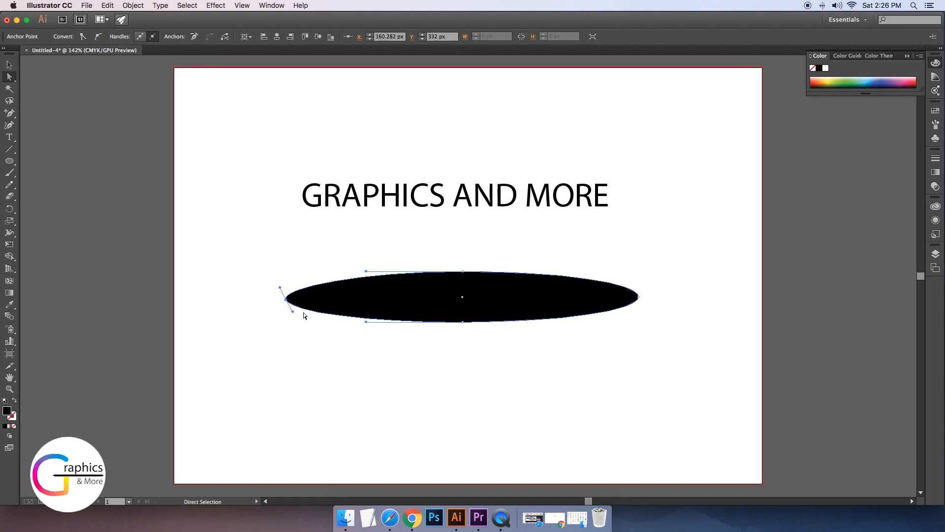
left_click_drag(464, 270, 464, 262)
left_click_drag(464, 318, 463, 326)
left_click_drag(582, 288, 552, 292)
left_click(670, 269)
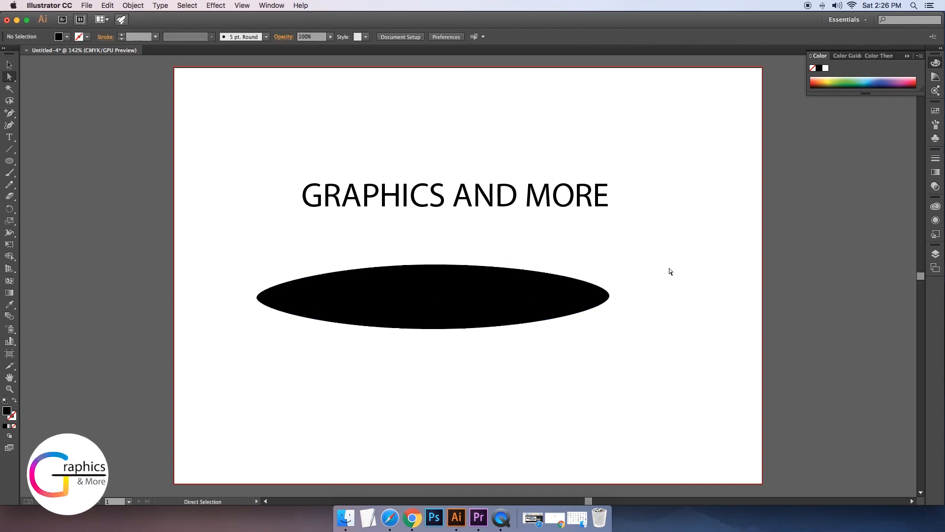